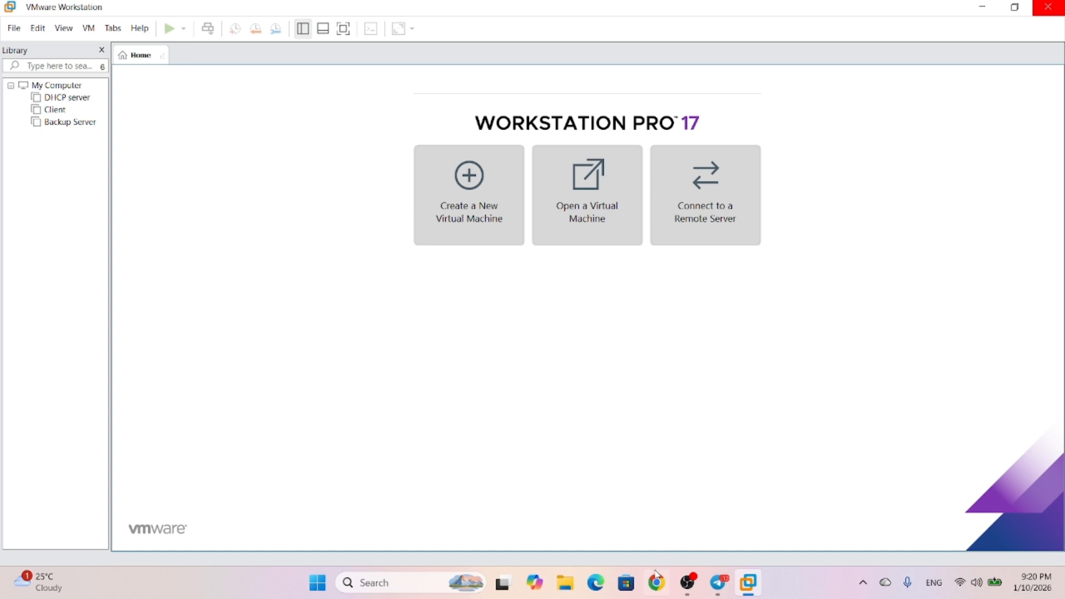
Search the web for the CentOS 10 ISO, check the CentOS Project download page, and return to VMware
left_click(656, 589)
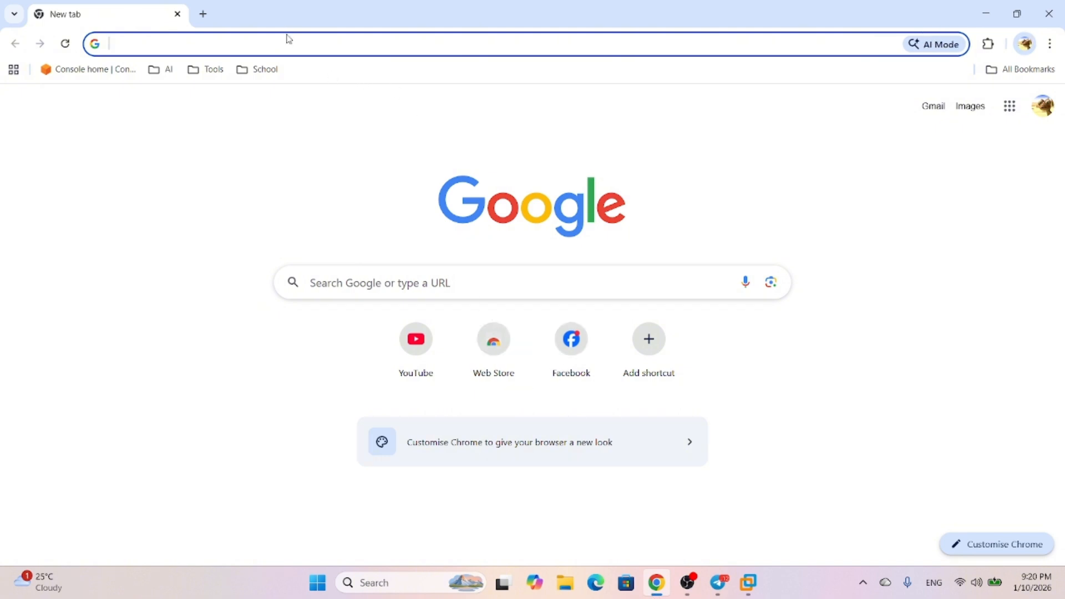
type("cento")
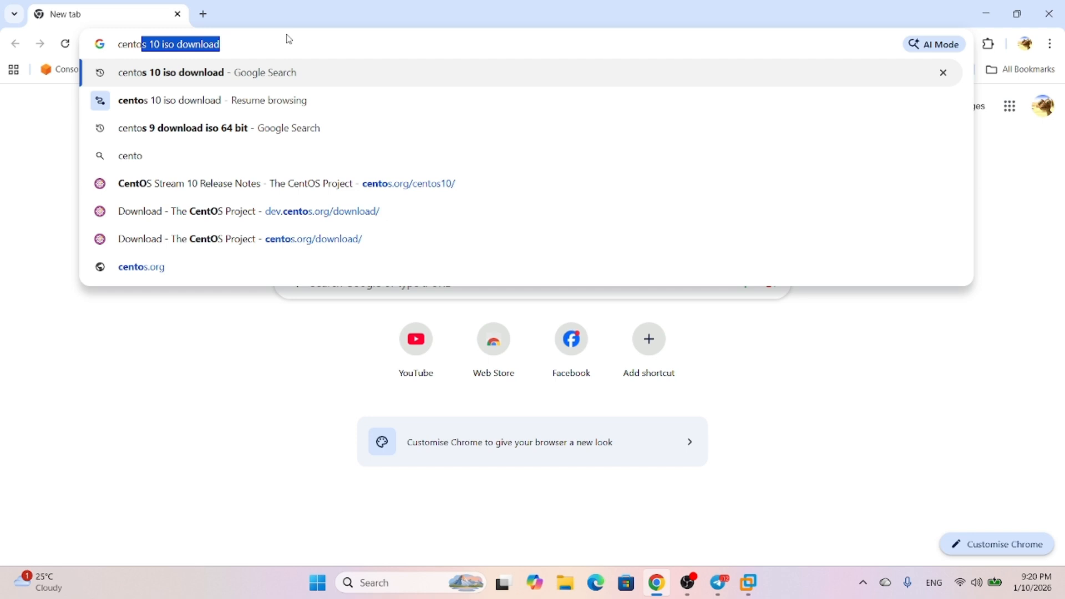
key("Return")
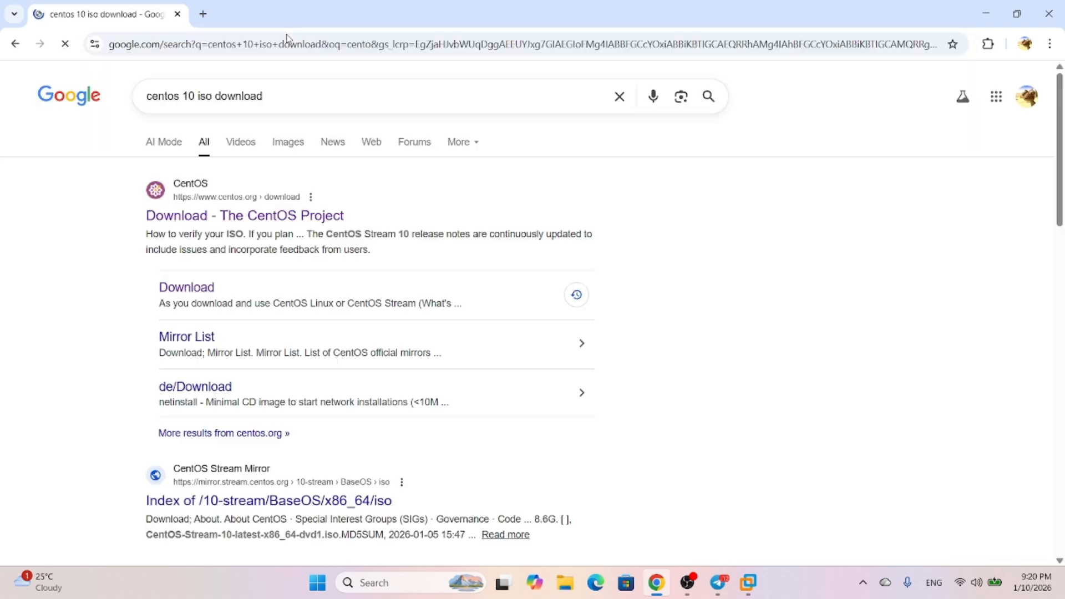
left_click(201, 224)
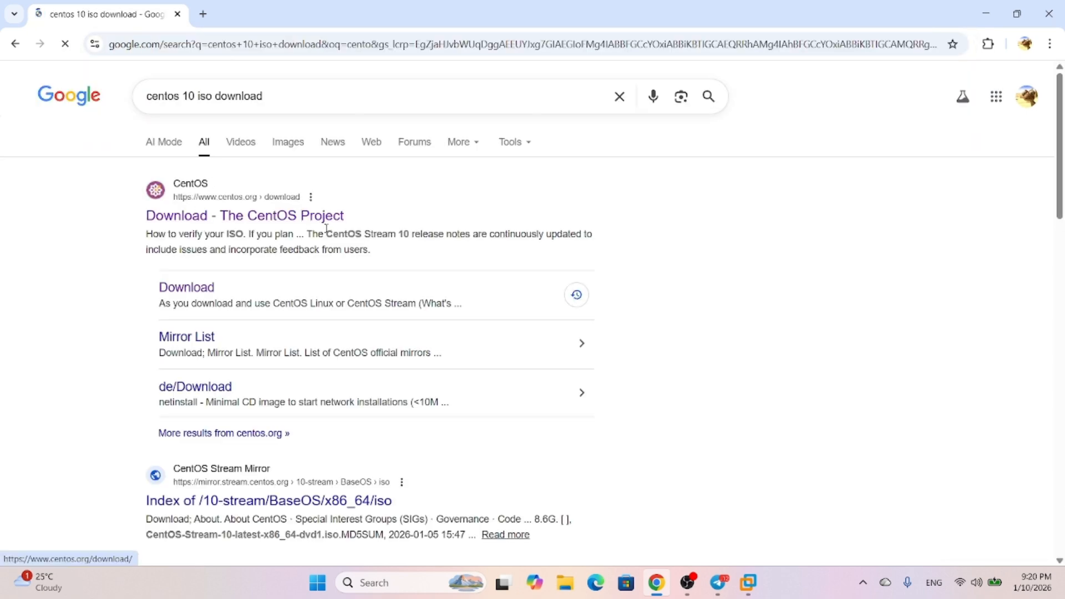
scroll(220, 298, "down", 2)
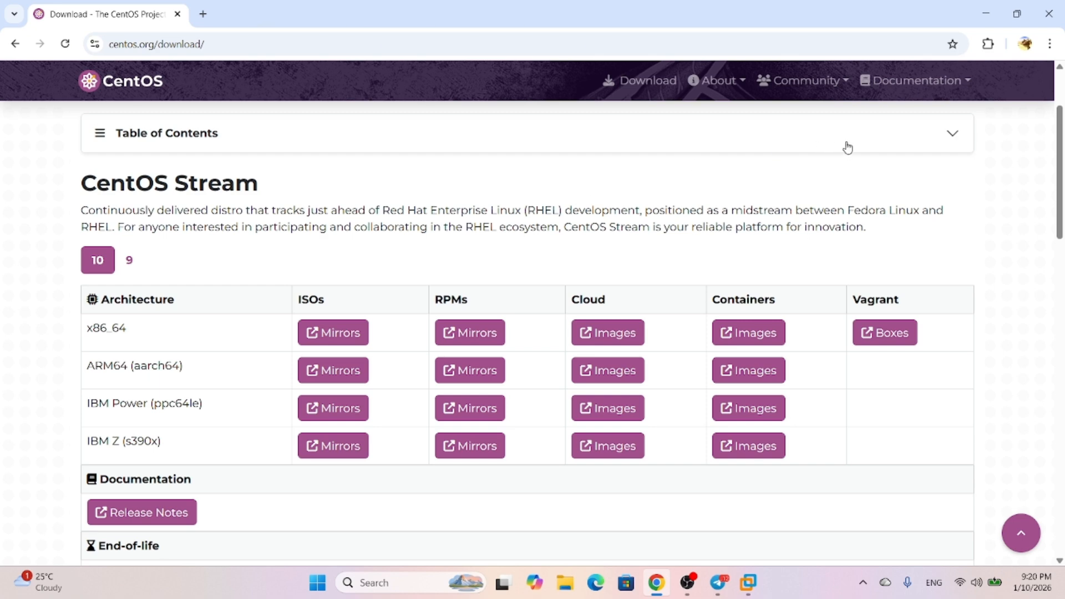
left_click(1049, 20)
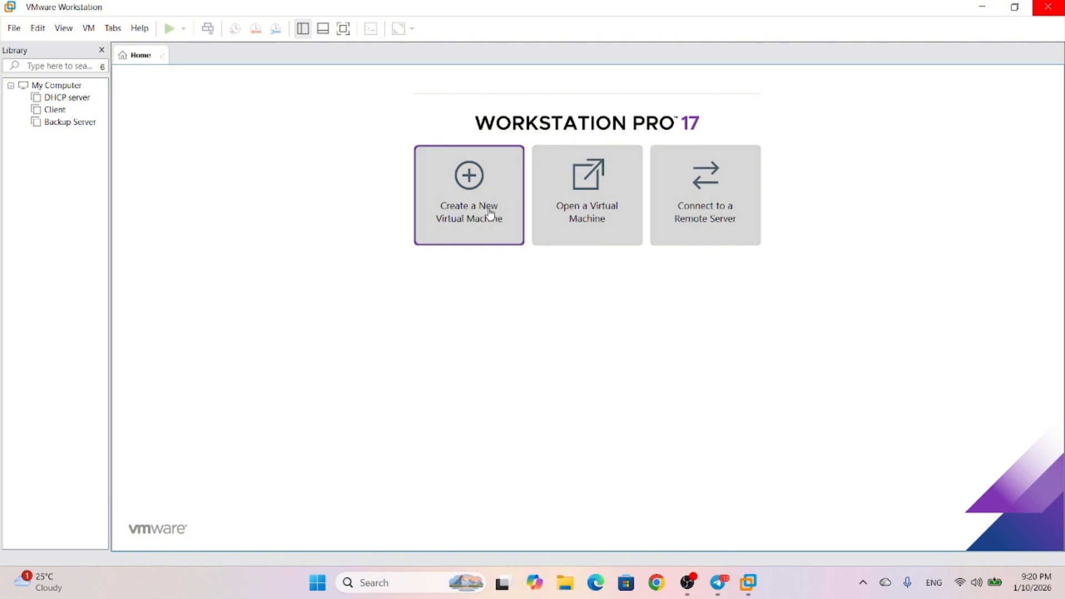
Begin a Typical new virtual machine using the CentOS installer ISO image
left_click(12, 29)
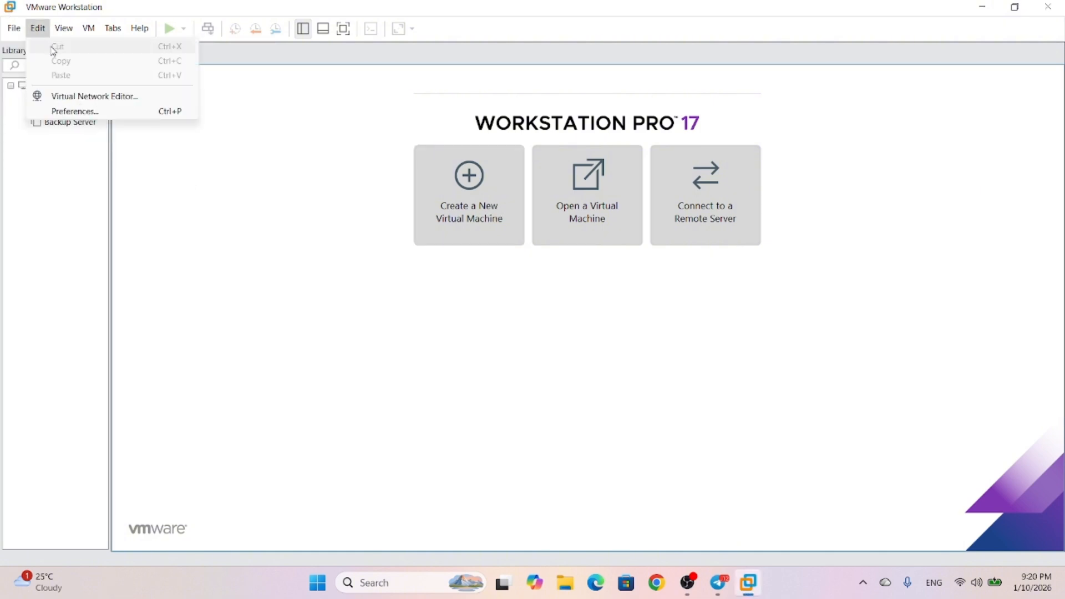
left_click(464, 194)
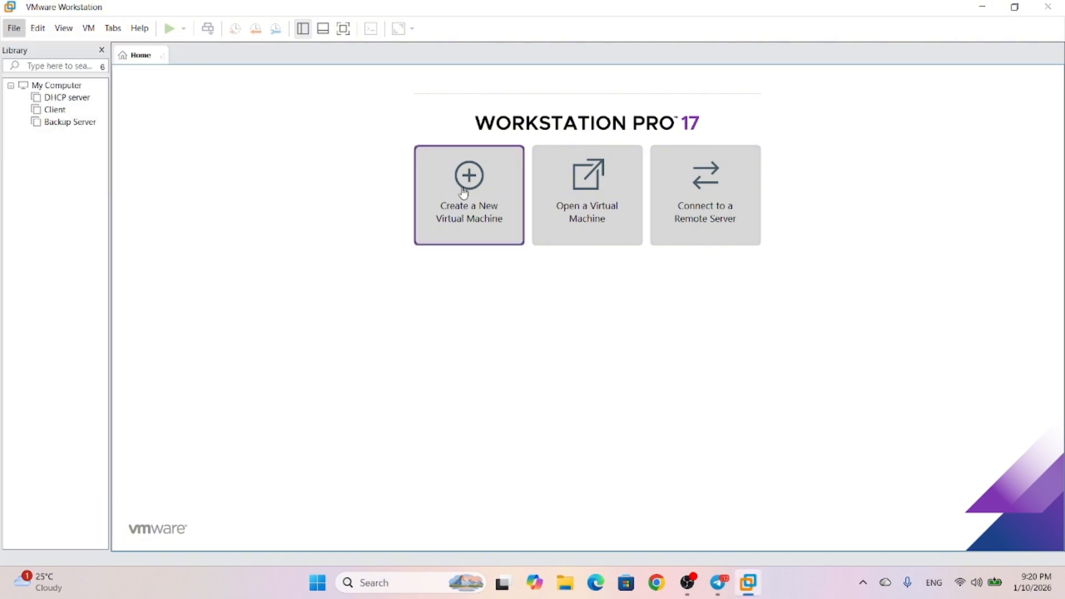
left_click(464, 193)
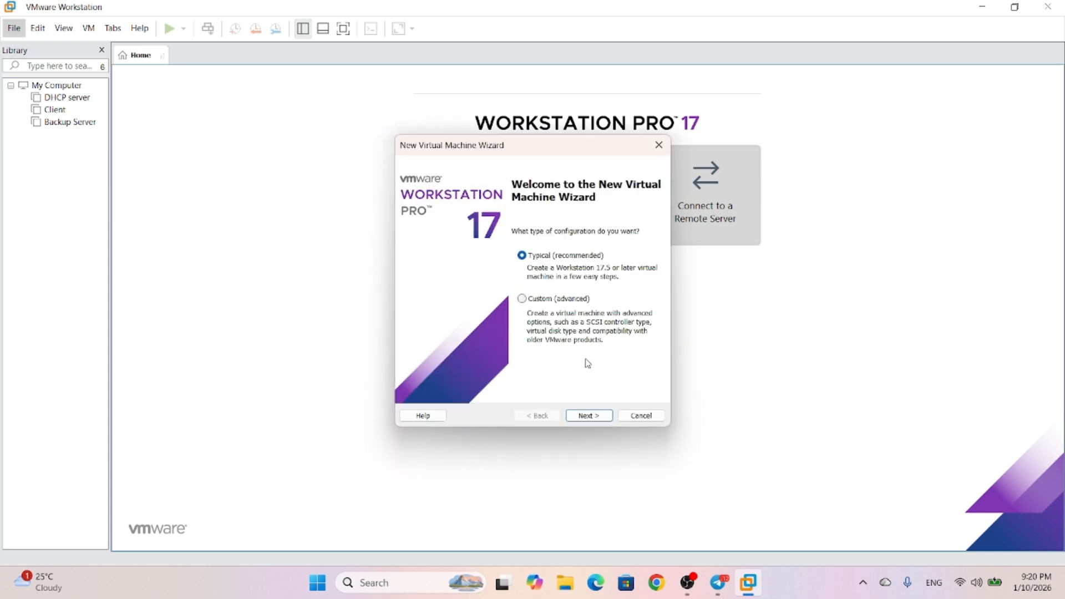
left_click(586, 417)
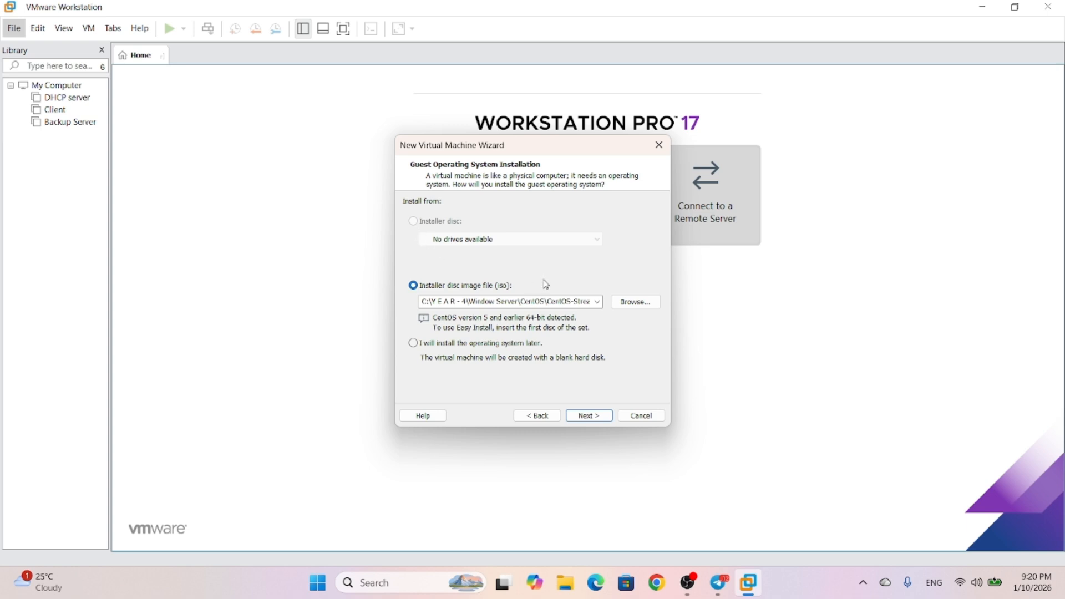
left_click(605, 416)
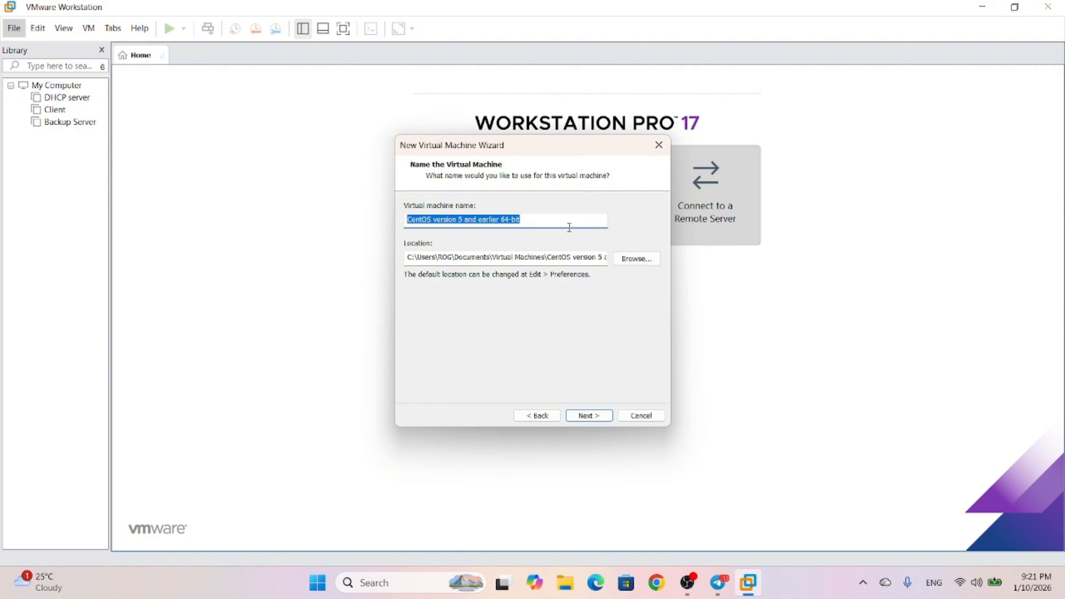
Name the machine 'CentOS' and browse into C:\YEAR-4, moving the Mobile folder into Window Server
type("CentOS")
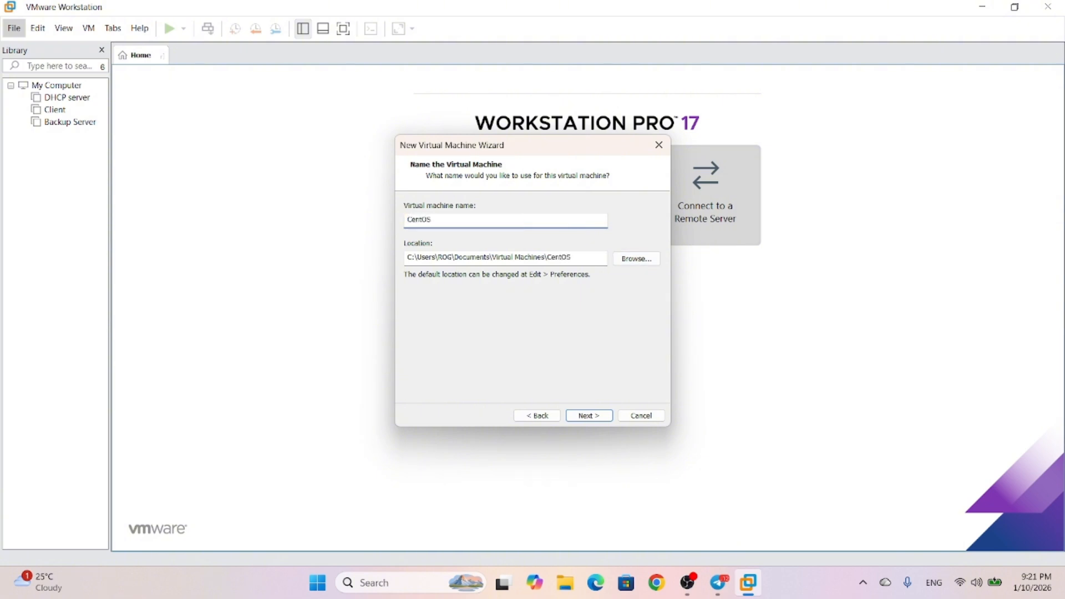
left_click(631, 264)
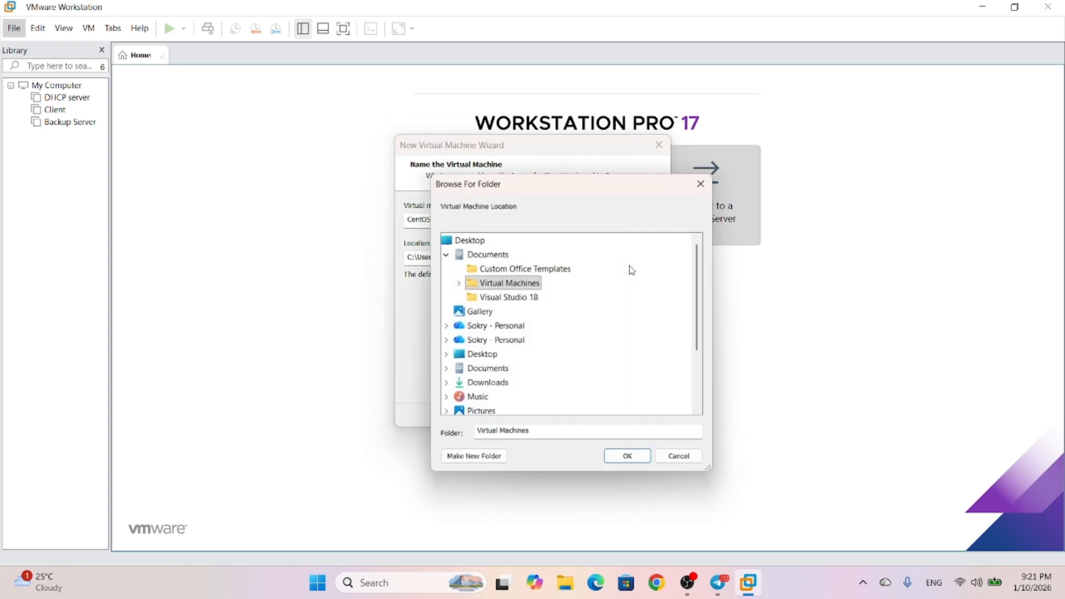
scroll(522, 326, "down", 3)
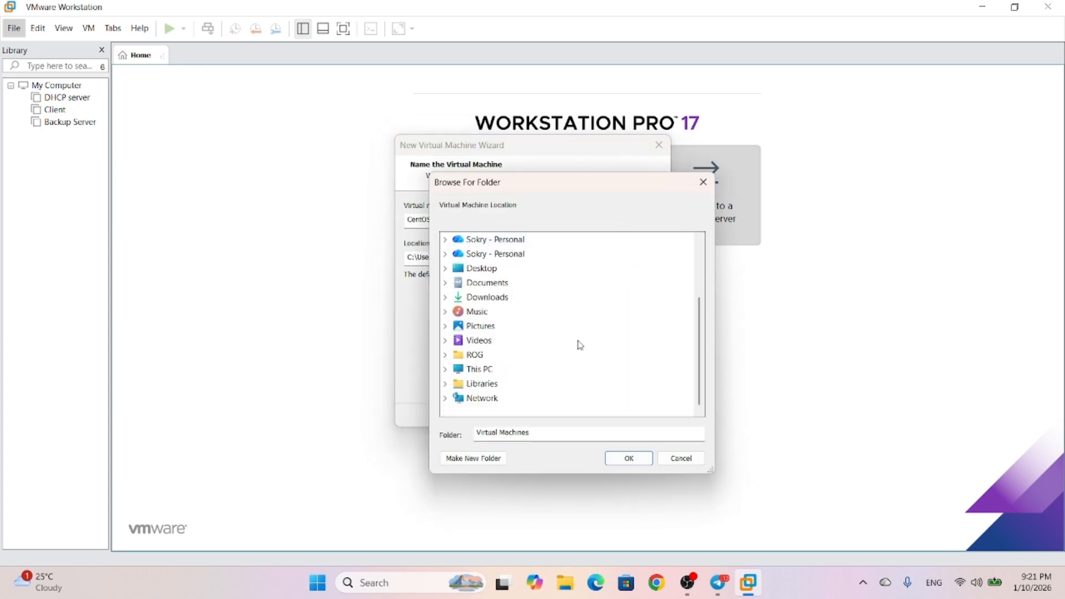
left_click(448, 370)
scroll(477, 377, "down", 1)
left_click(471, 369)
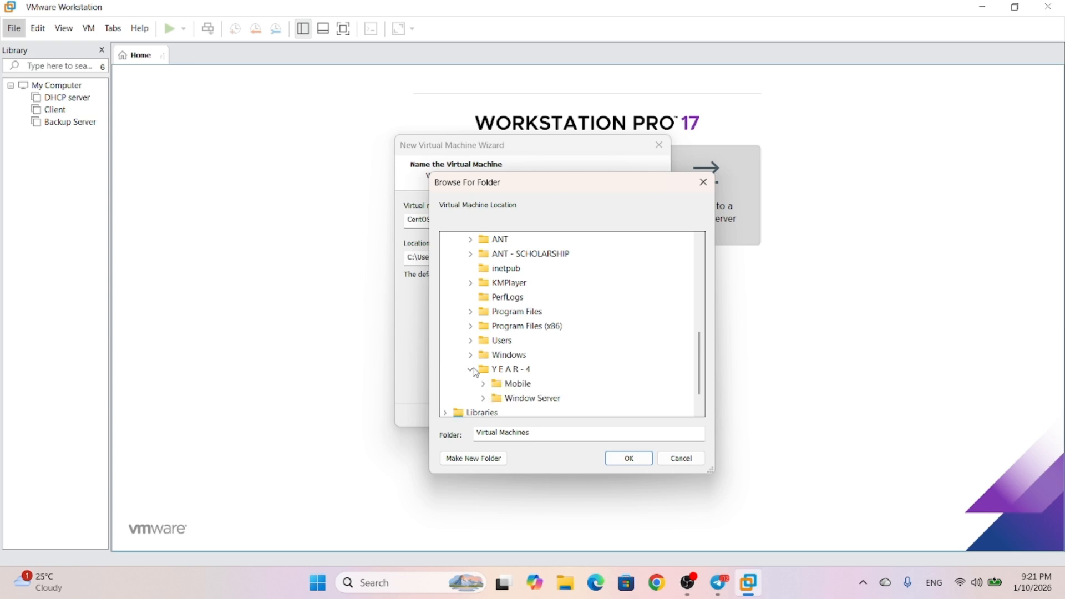
scroll(529, 388, "down", 1)
left_click_drag(516, 356, 506, 370)
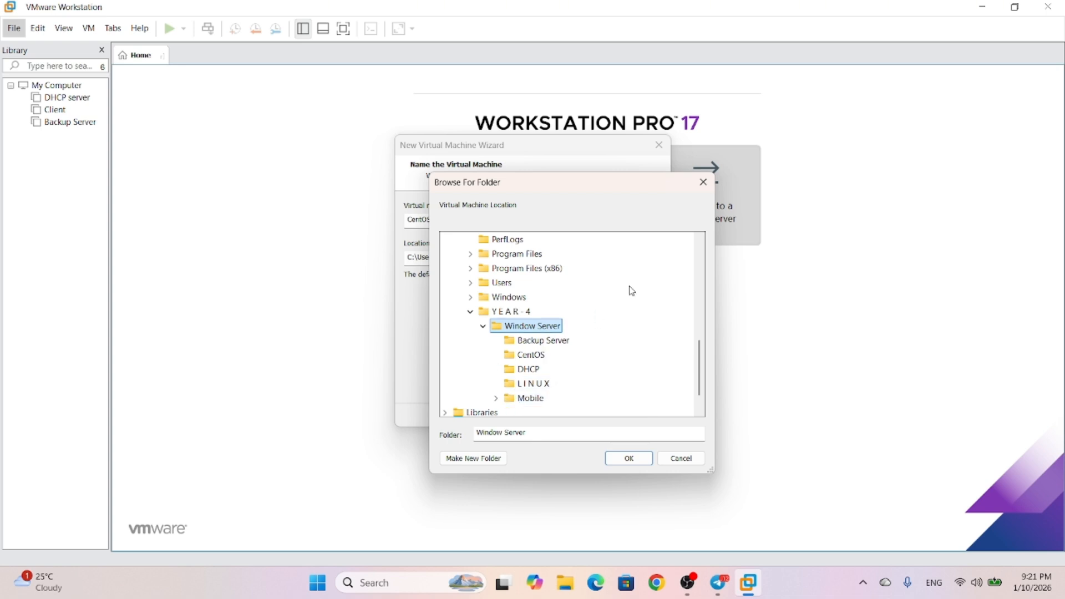
left_click(703, 182)
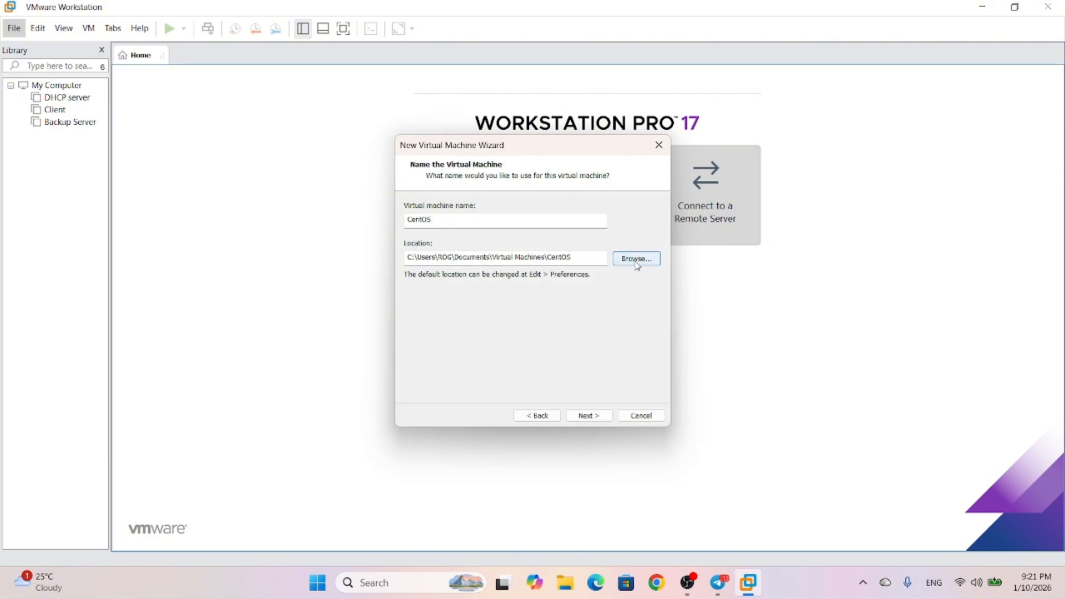
Create a new 'CentOS' folder inside YEAR-4\Window Server\LINUX as the machine's location
left_click(637, 259)
scroll(474, 318, "down", 2)
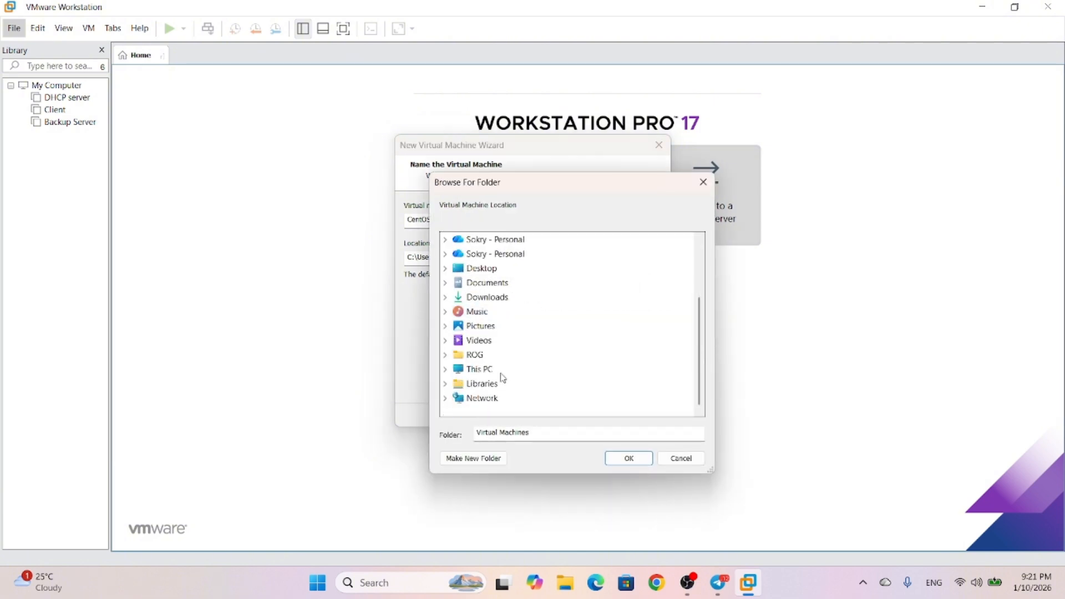
left_click(445, 369)
scroll(516, 366, "down", 1)
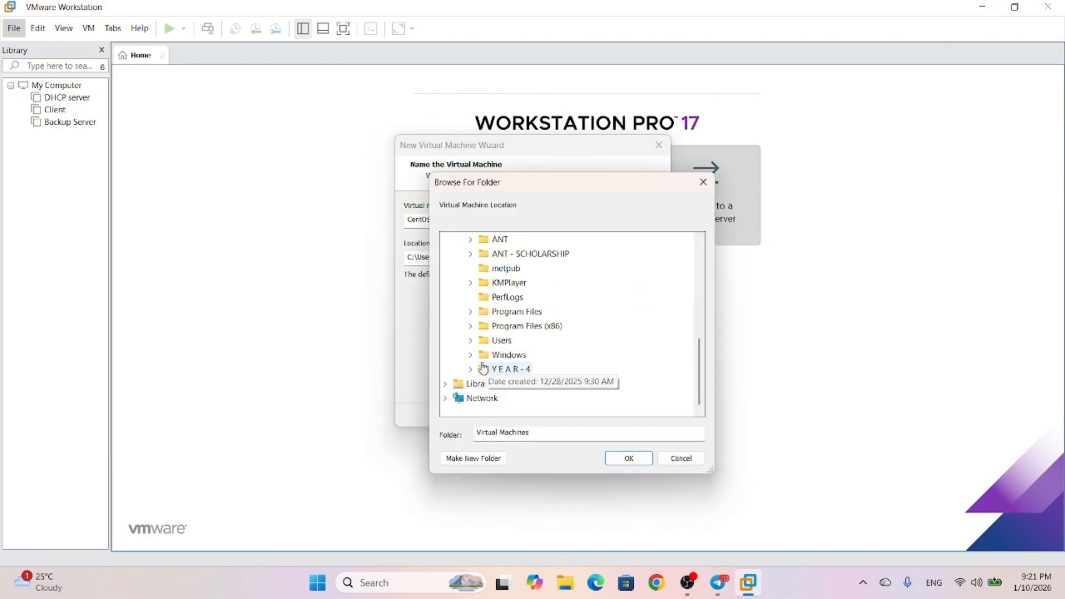
left_click(516, 368)
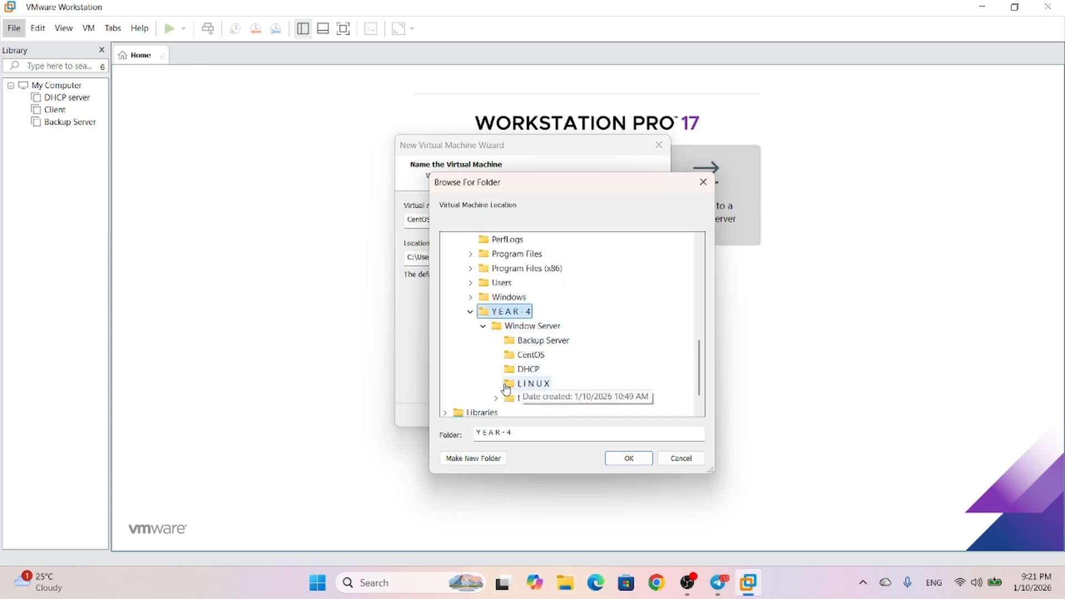
left_click(514, 384)
left_click(472, 458)
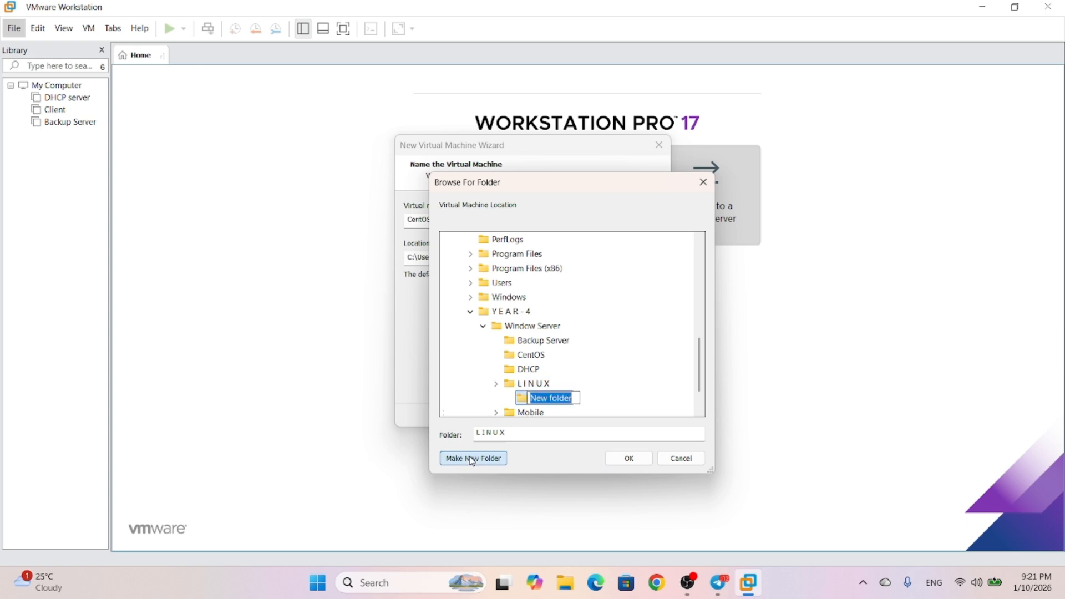
type("C")
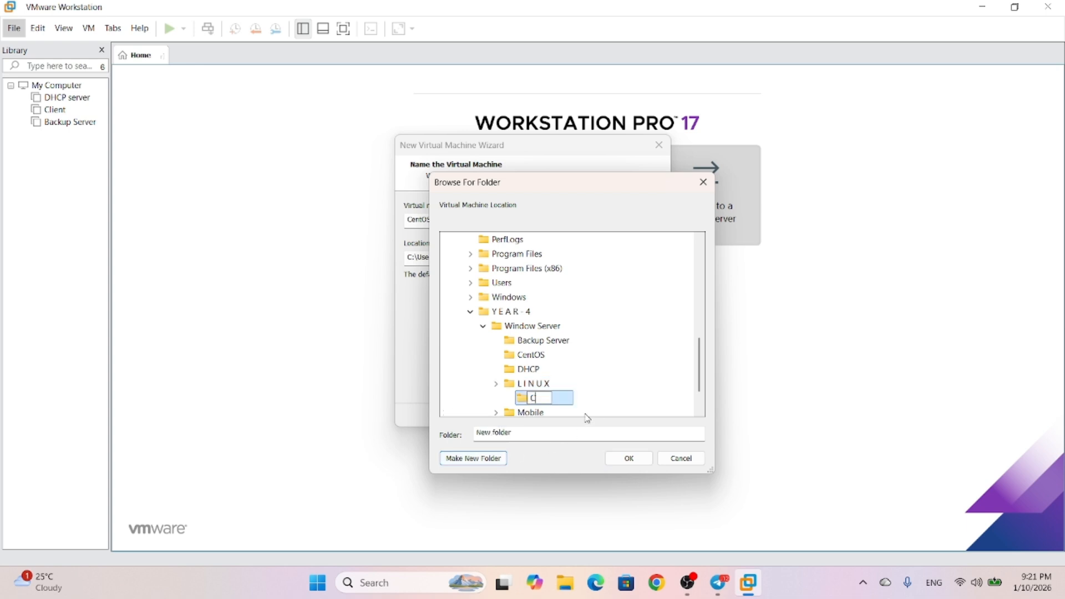
type("entOS")
left_click(625, 458)
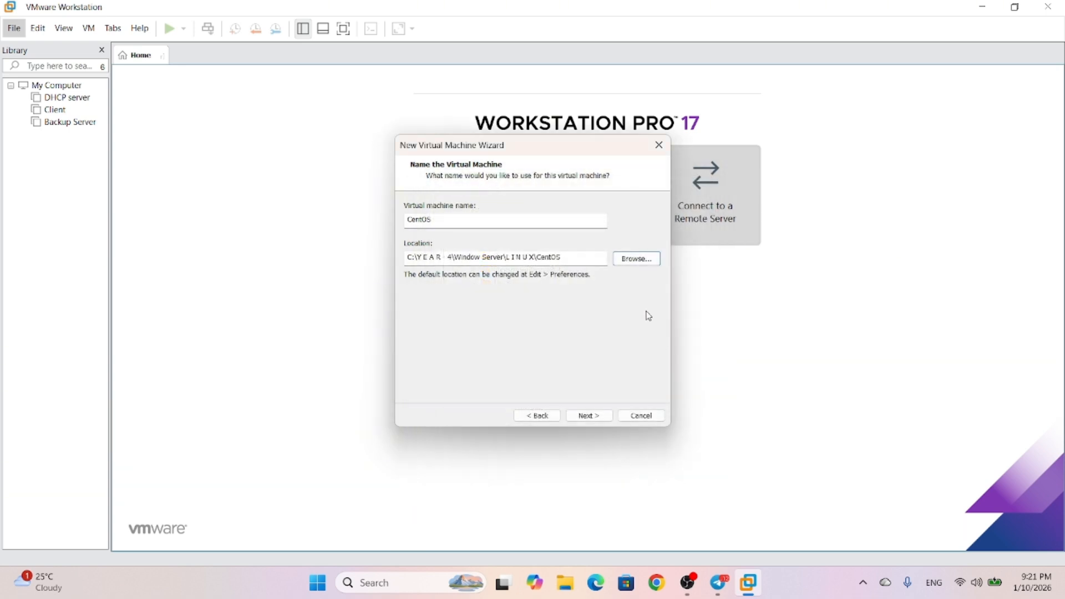
Keep the 20 GB disk size, stored as a single file, and continue to the summary
left_click(588, 416)
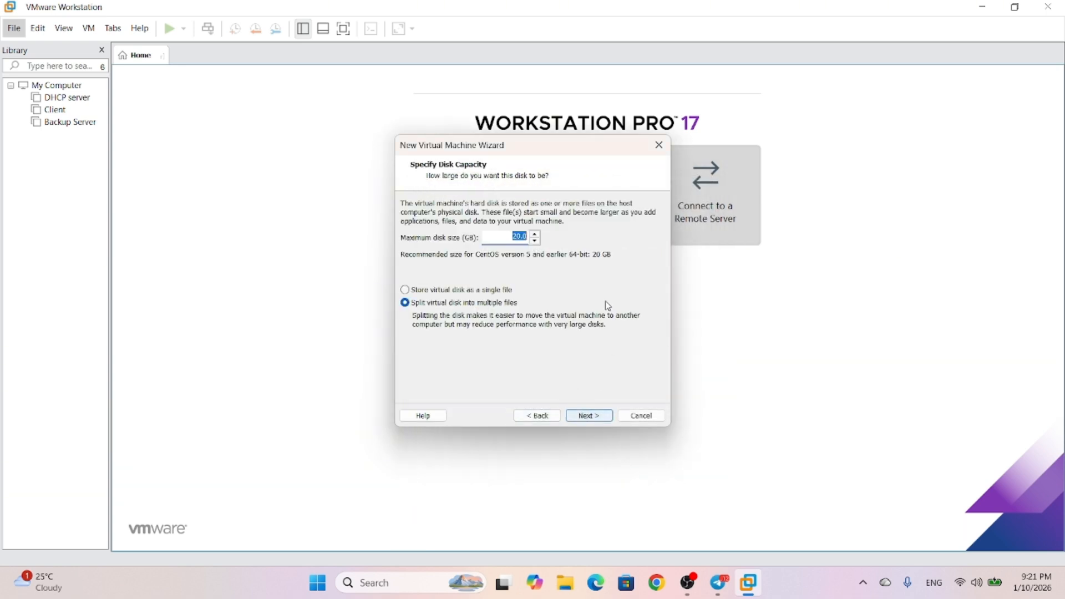
left_click(410, 291)
left_click(590, 415)
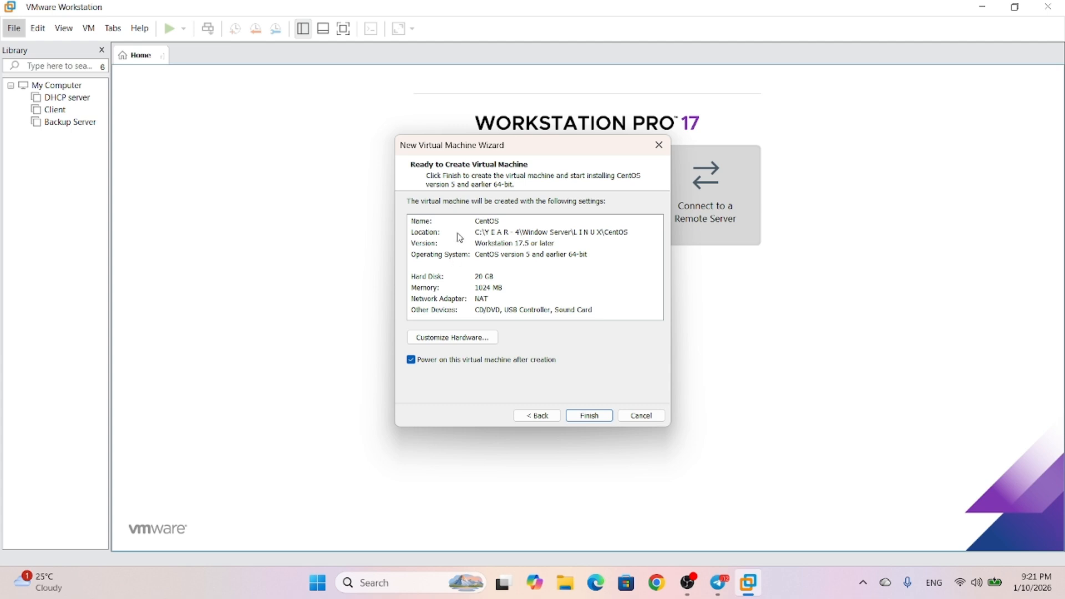
Set the machine's memory to 1784 MB in Customize Hardware and check the CD/DVD settings
left_click(452, 337)
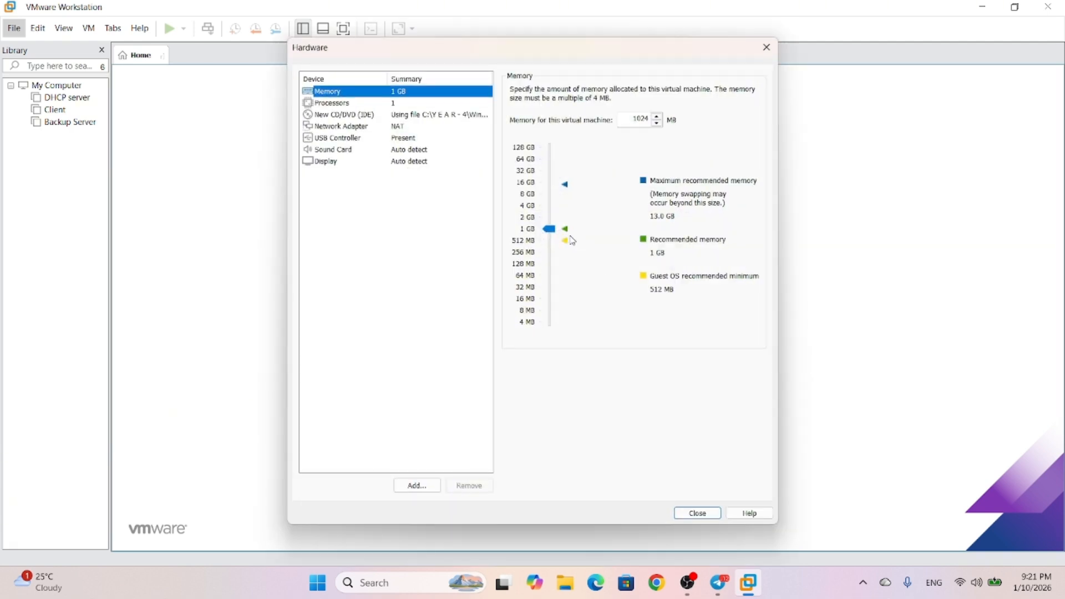
left_click_drag(550, 229, 546, 221)
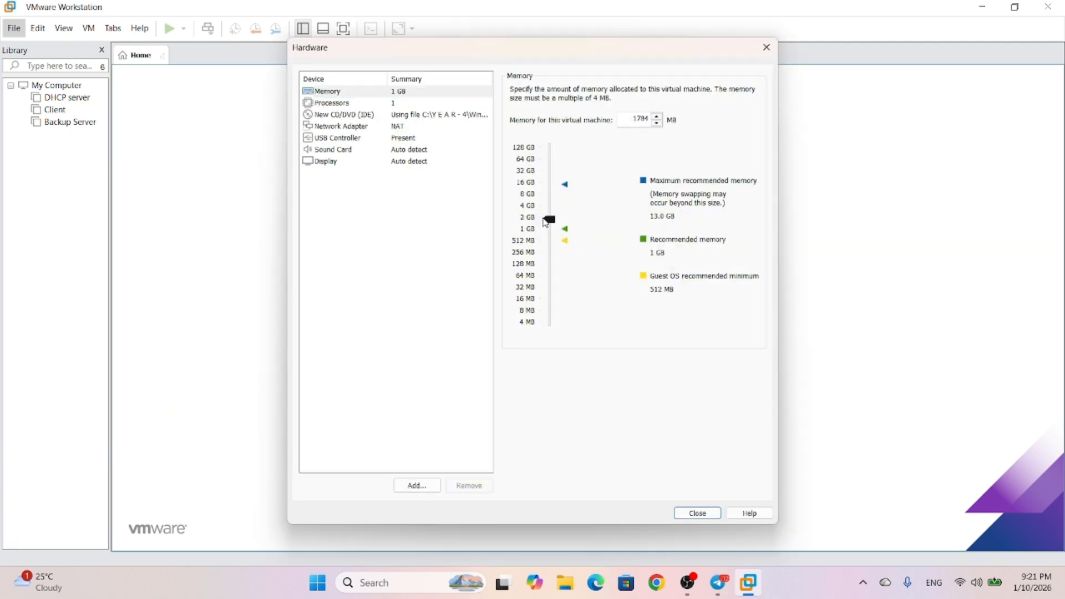
left_click(391, 115)
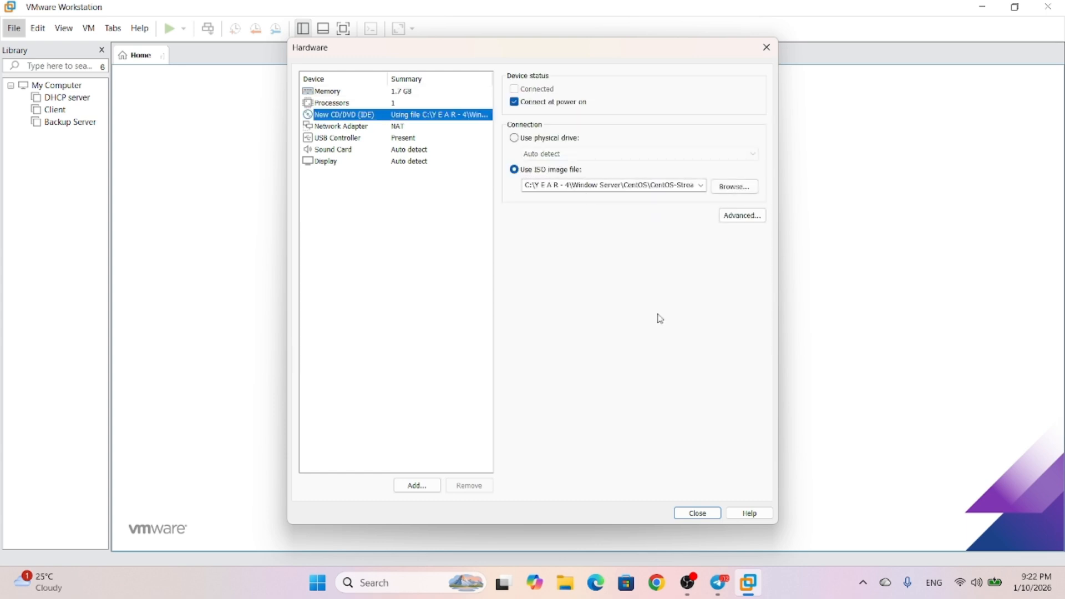
left_click(697, 514)
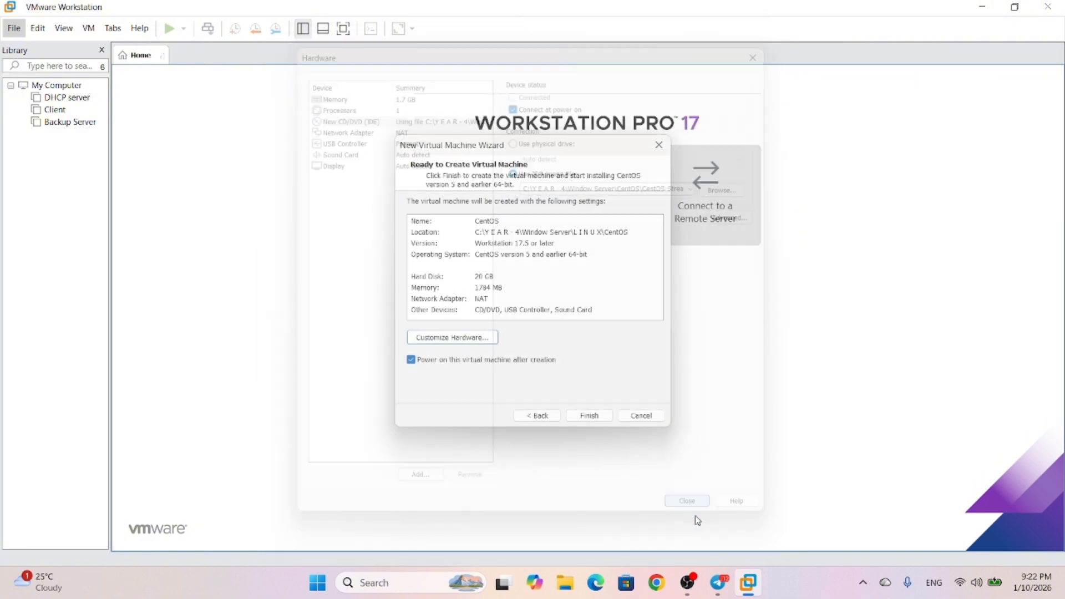
Finish the wizard to power on the CentOS VM and highlight Install CentOS Stream 10 in GRUB
left_click(606, 417)
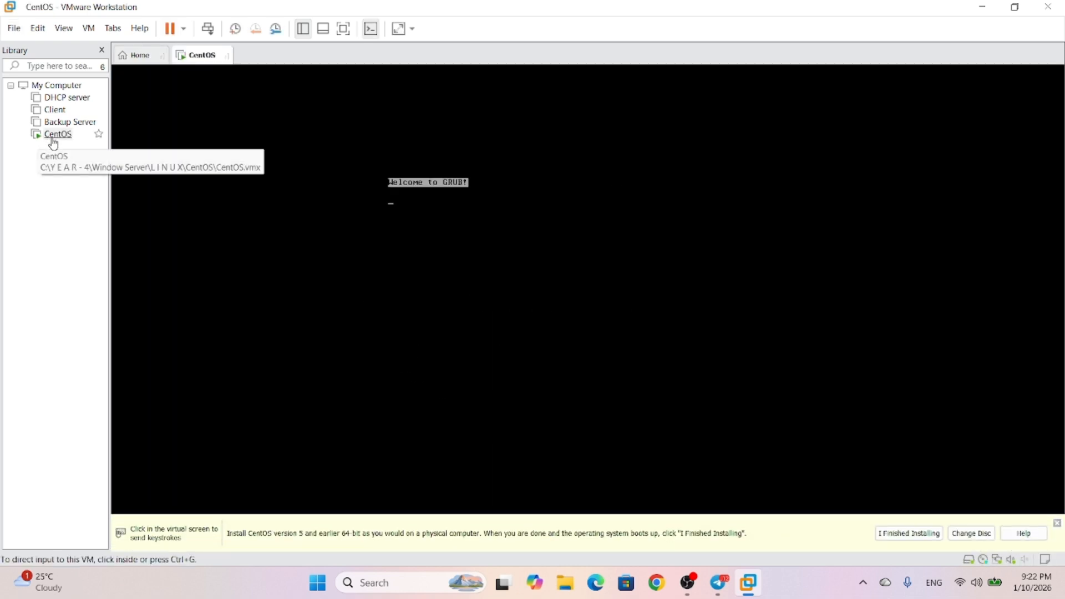
left_click(450, 302)
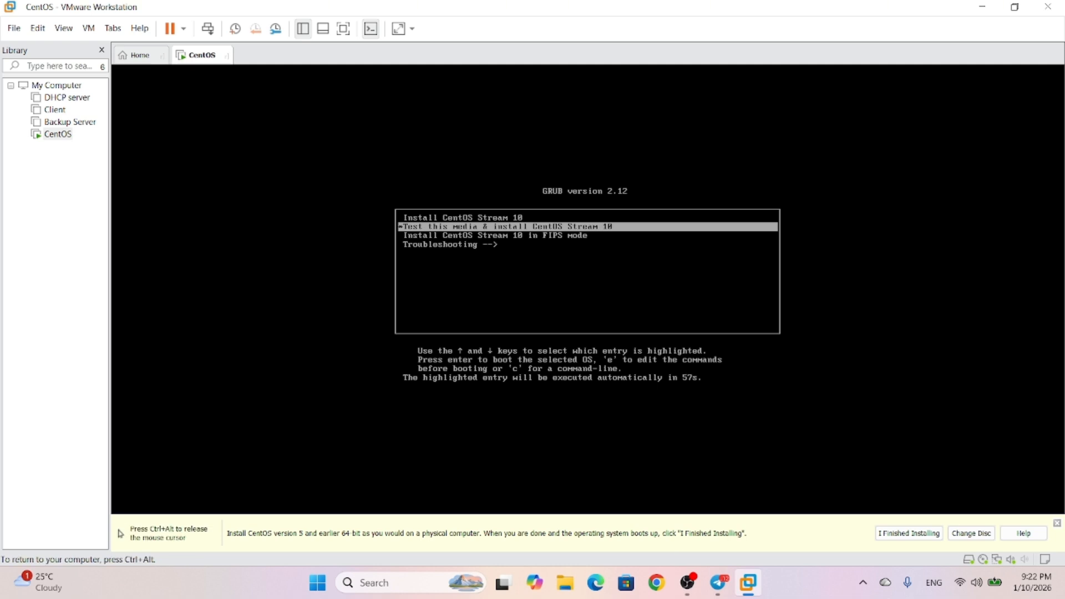
key("Up")
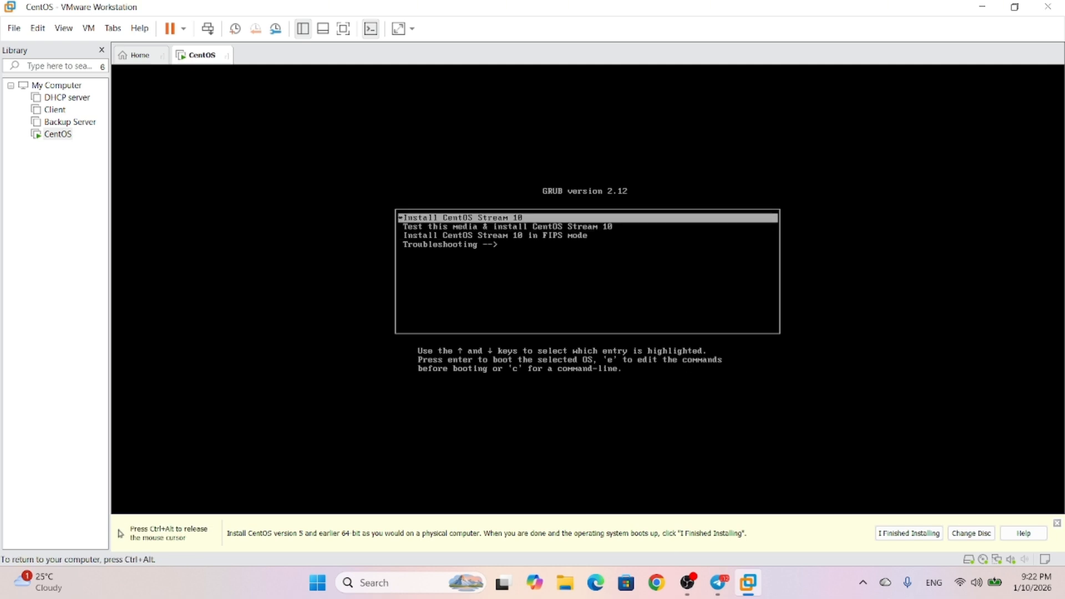
Boot the CentOS Stream 10 installer and continue with English (United States)
key("Return")
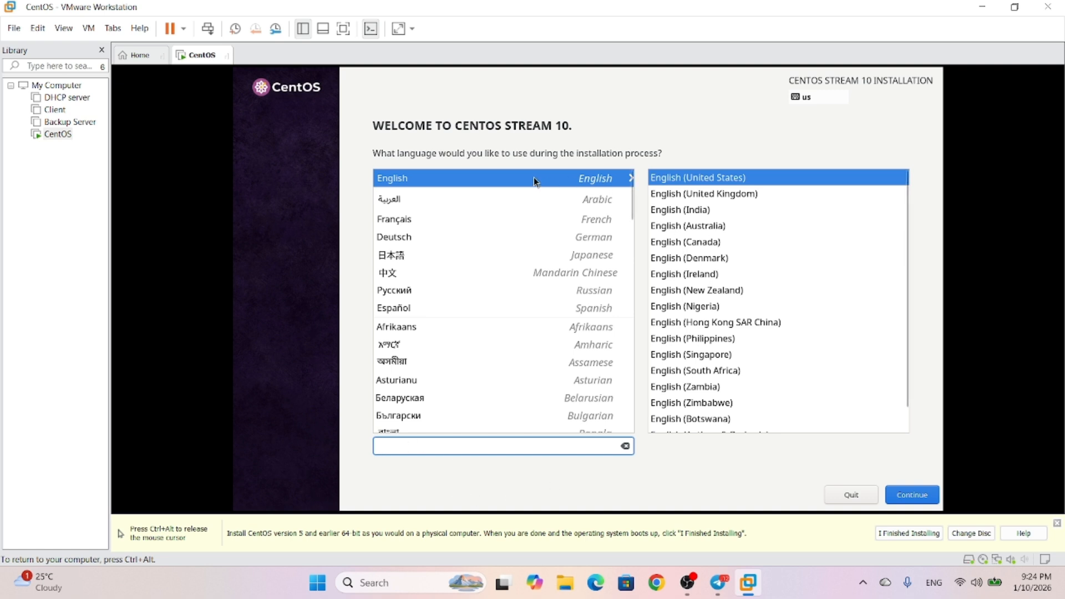
left_click(901, 491)
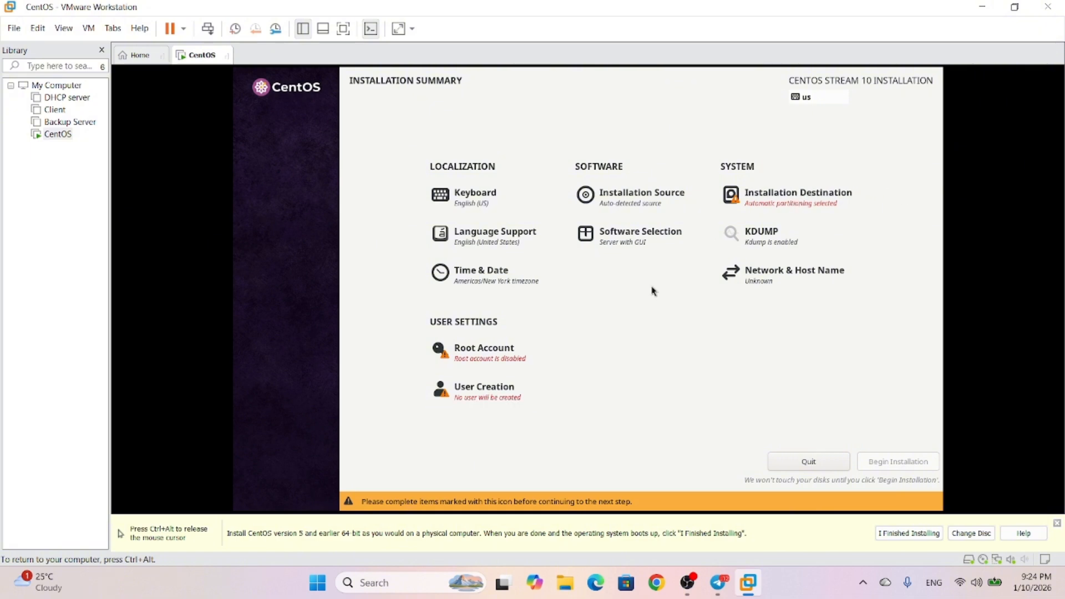
Enable the root account with a confirmed password and allow root SSH login with password
left_click(496, 355)
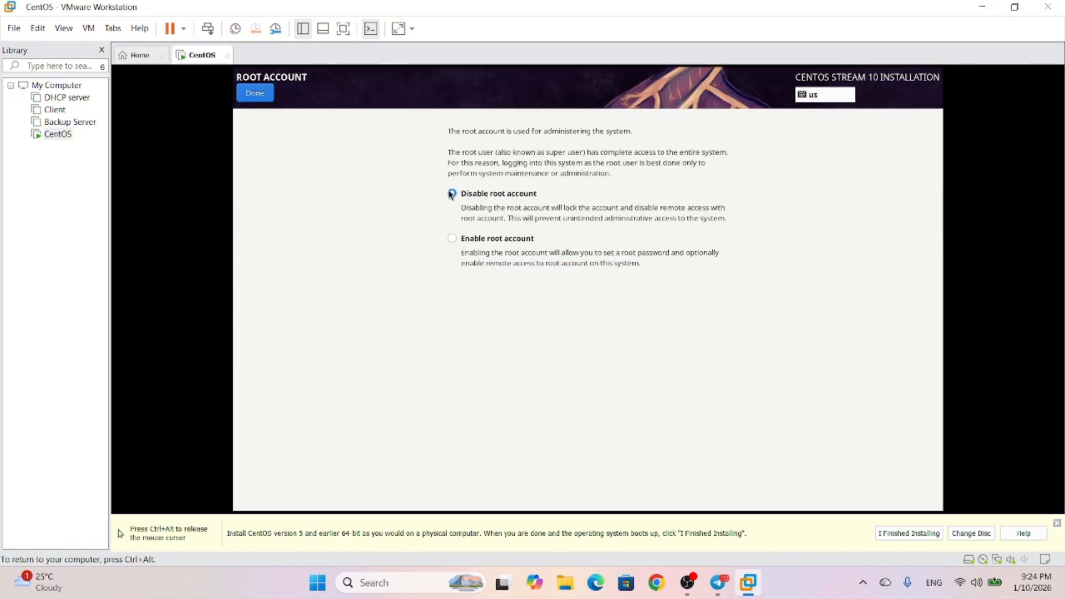
left_click(451, 238)
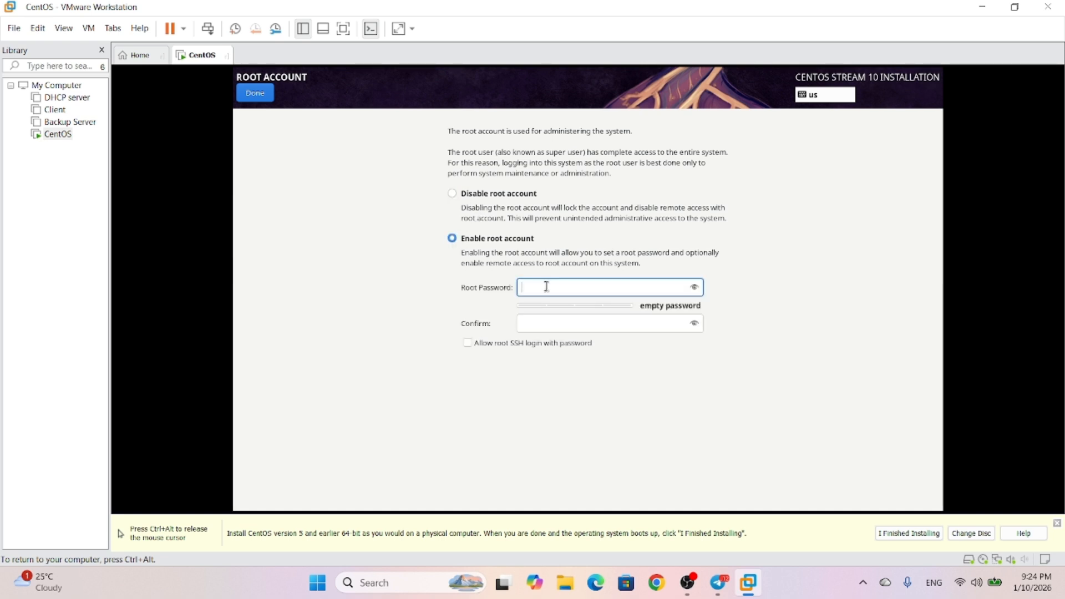
type("a")
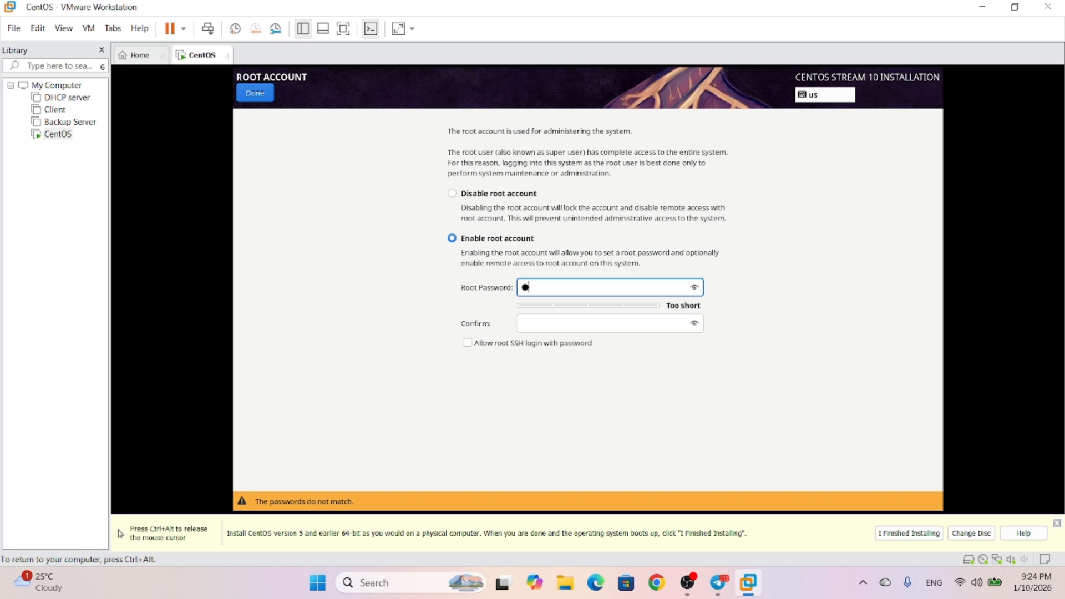
type("••••••••")
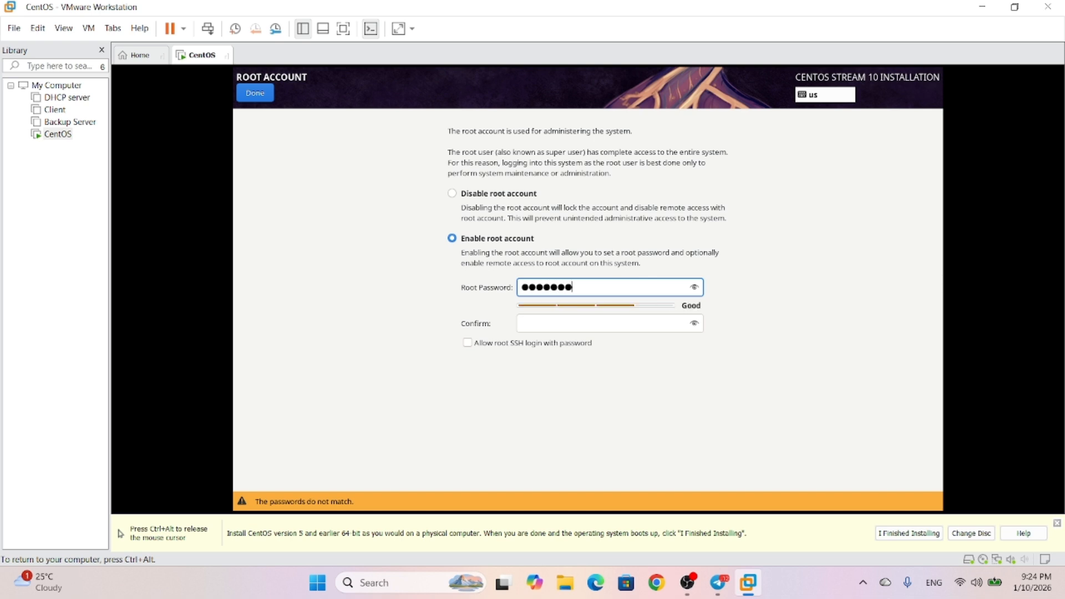
left_click(581, 317)
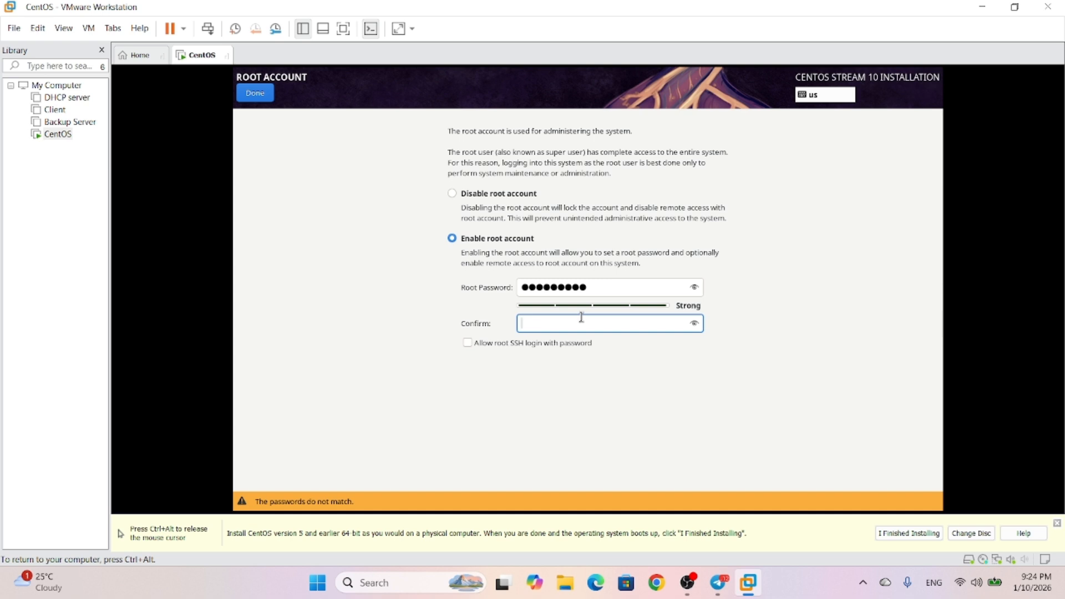
type("•••••••••")
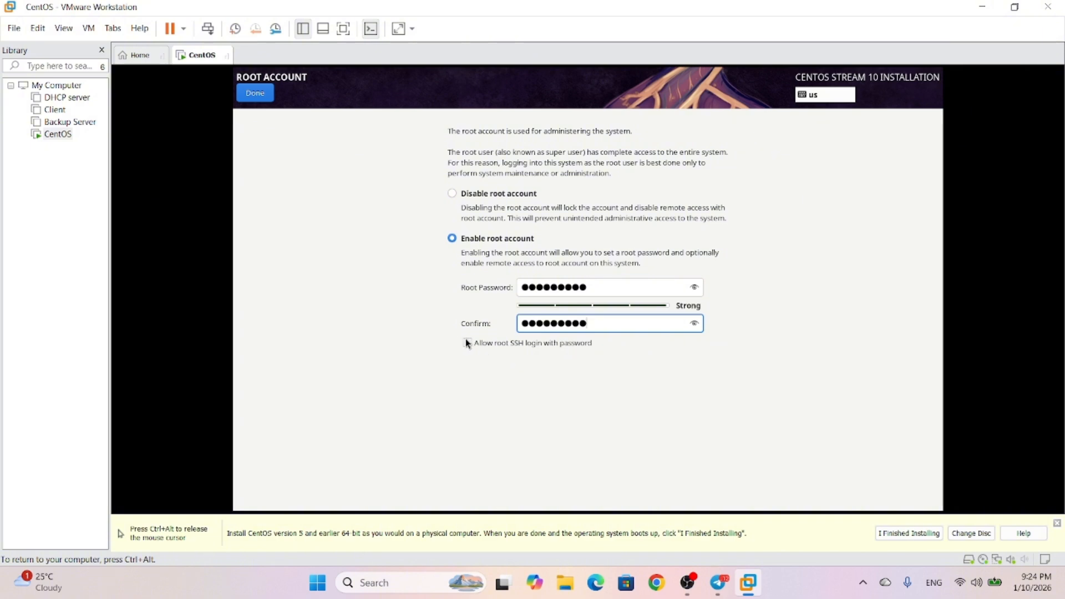
left_click(467, 343)
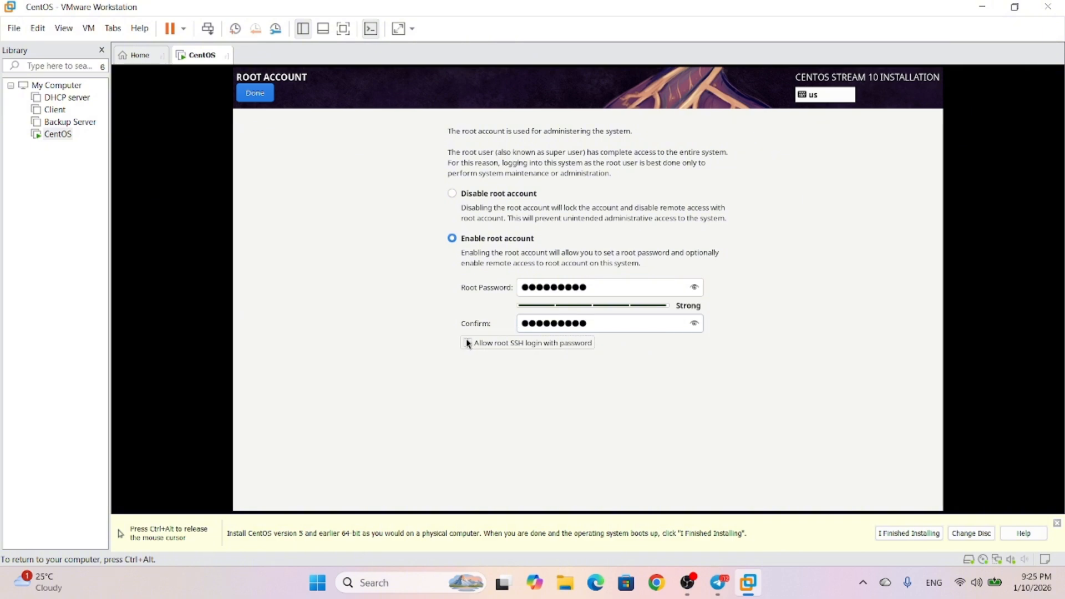
left_click(251, 92)
left_click(463, 397)
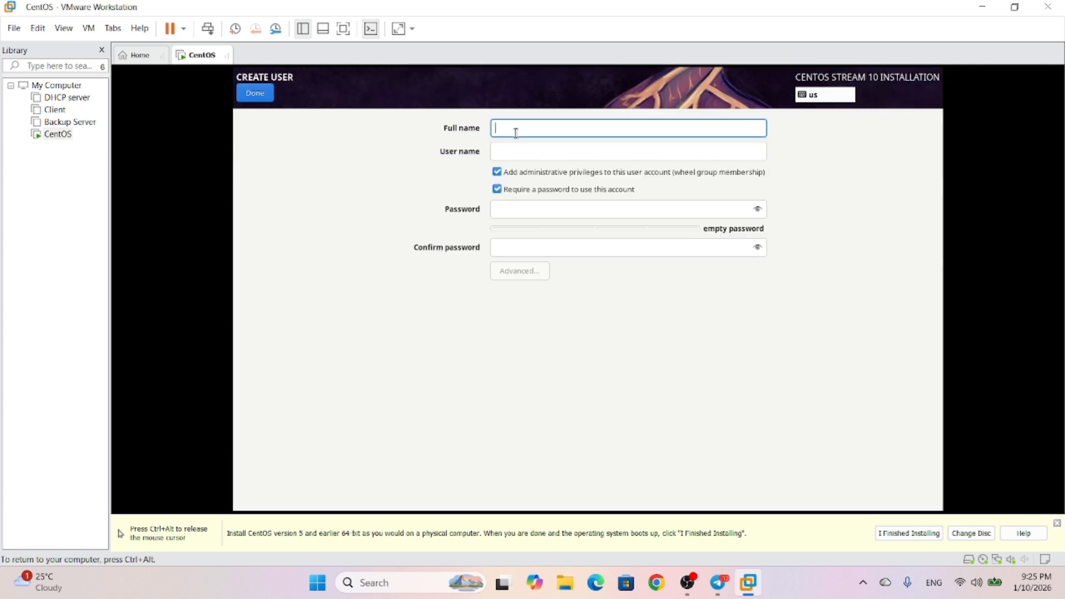
Enter the user's full name and user name, set a confirmed password, and accept the weak-password warning
type("s")
key("BackSpace")
type("Sokry - CentOs")
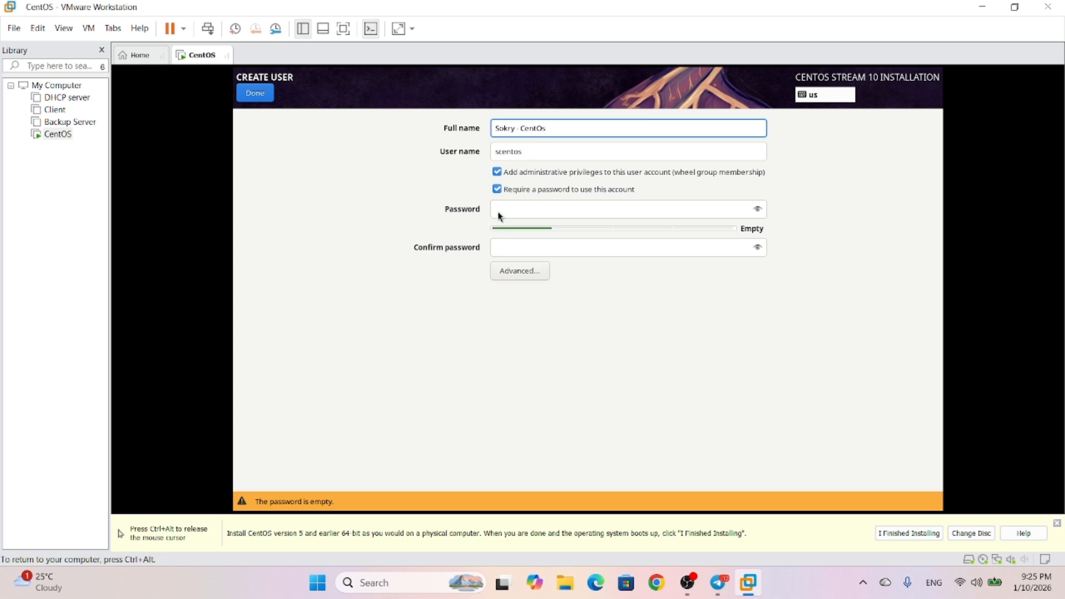
left_click_drag(527, 148, 491, 150)
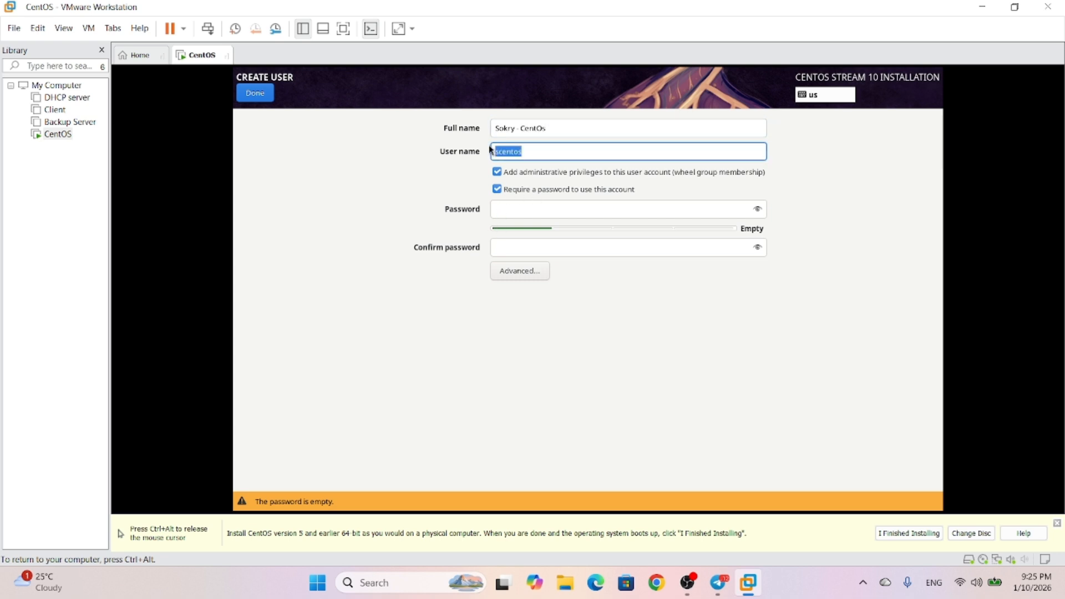
type("Sokry")
left_click(507, 208)
type("123")
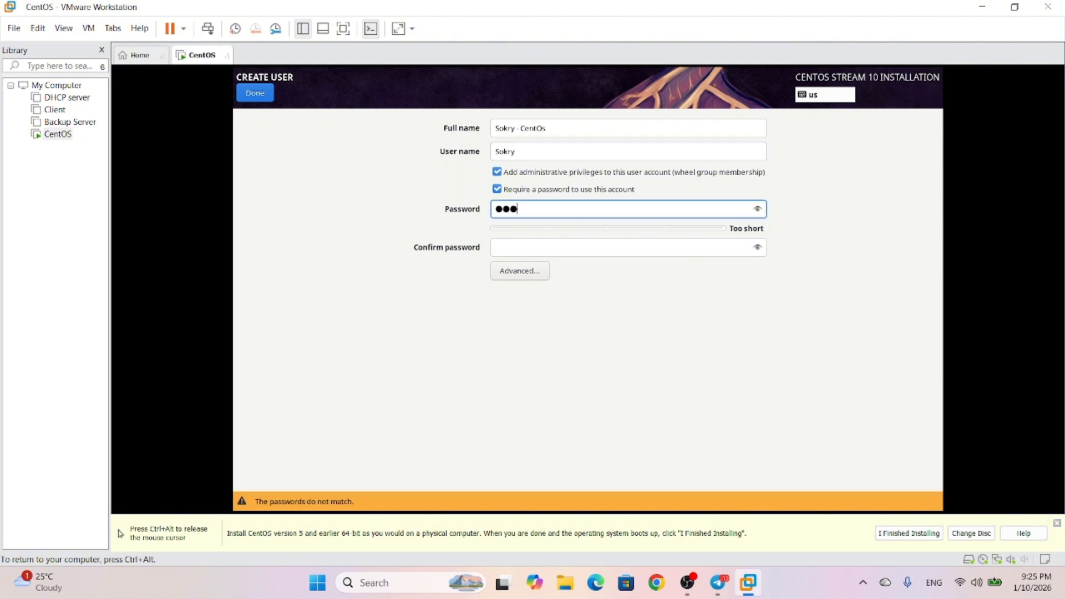
type("456789")
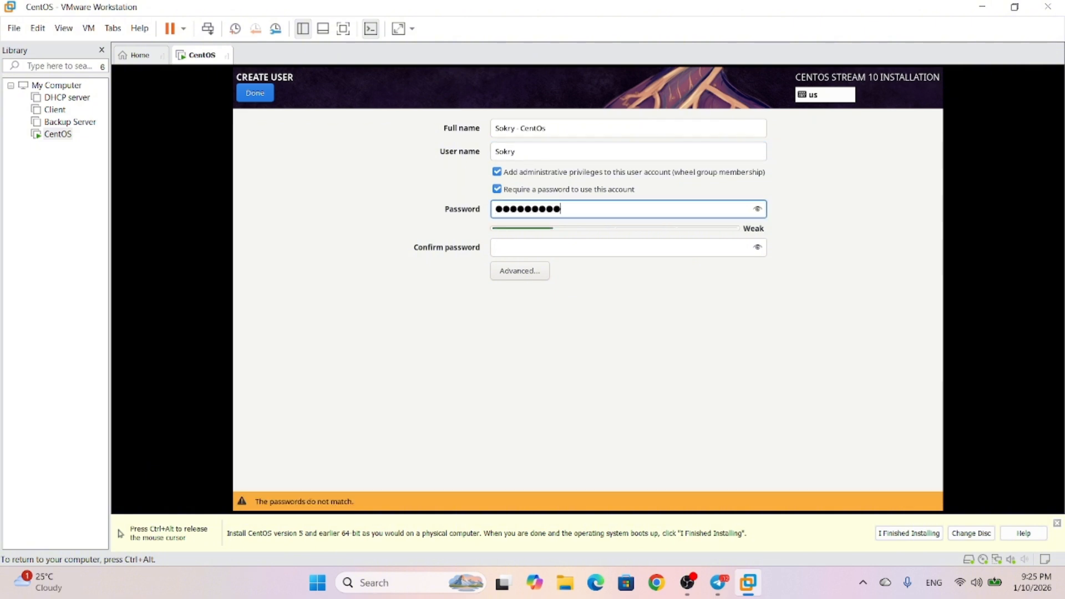
left_click(526, 250)
type("12")
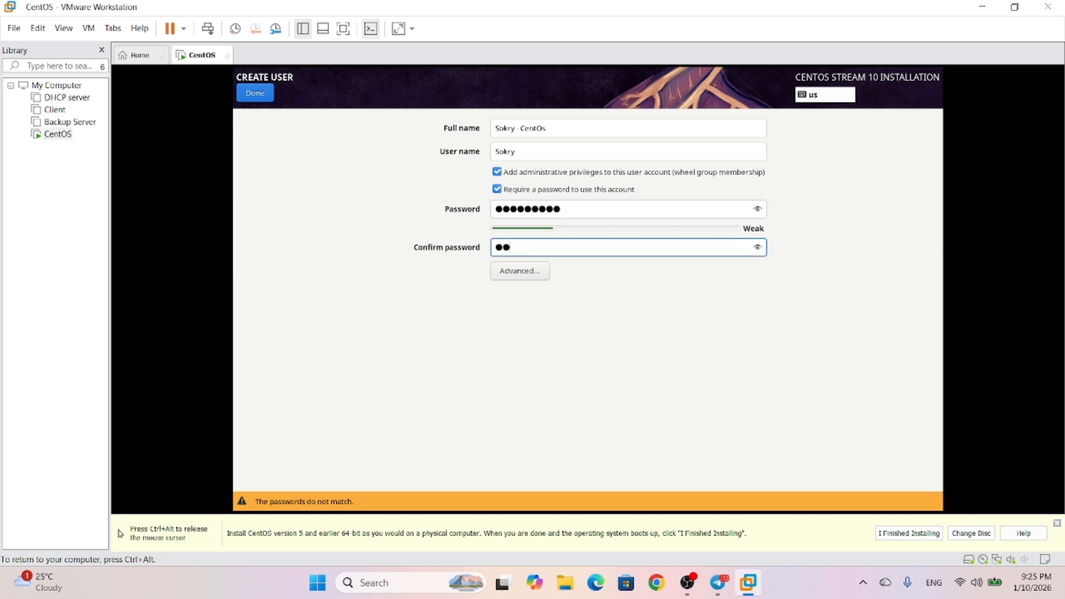
type("3456789")
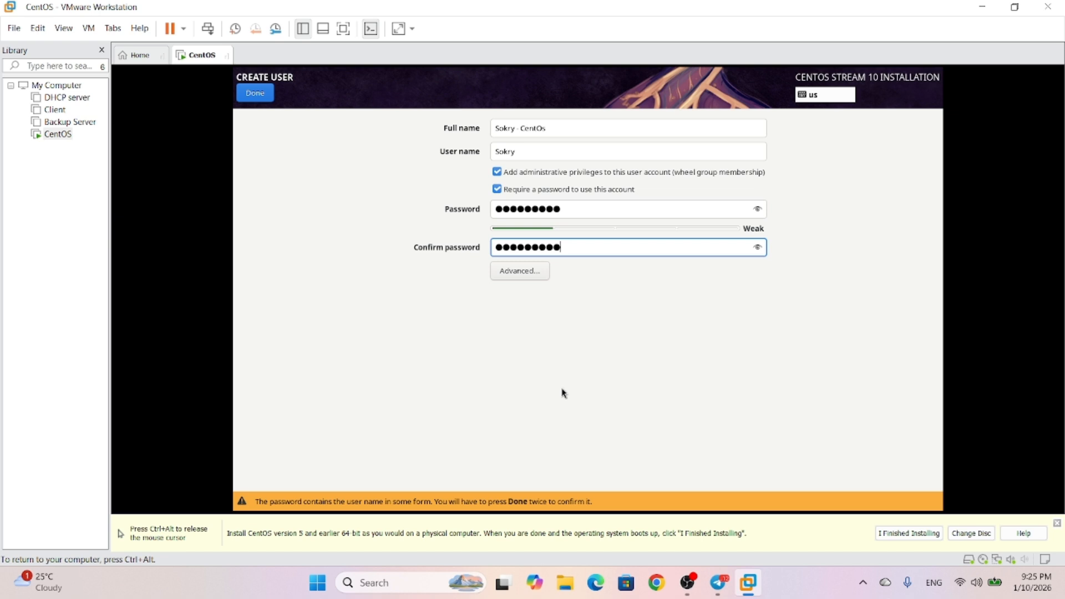
left_click(263, 95)
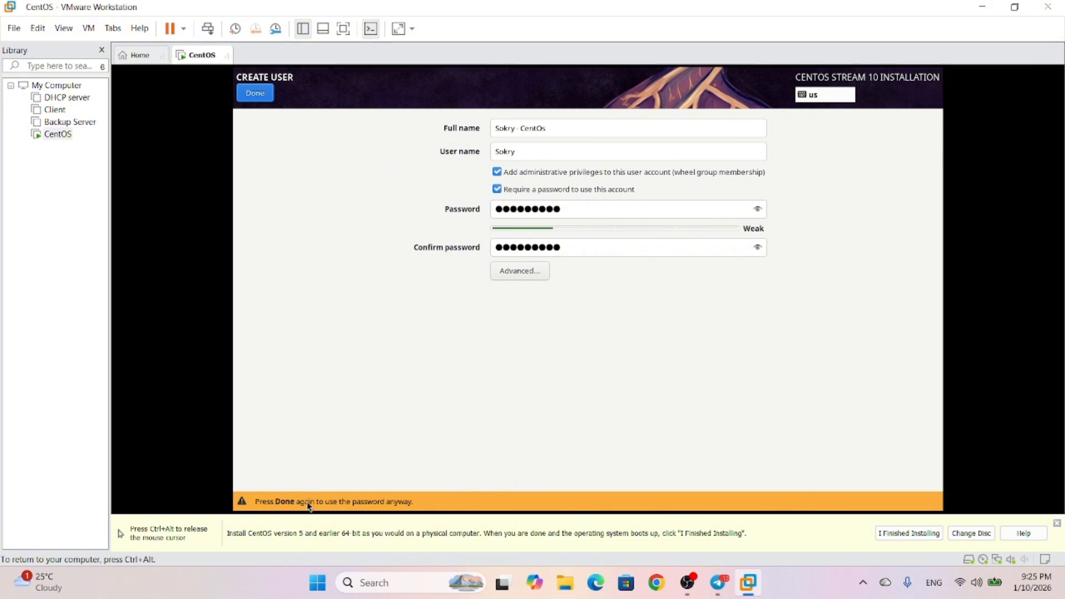
left_click(266, 99)
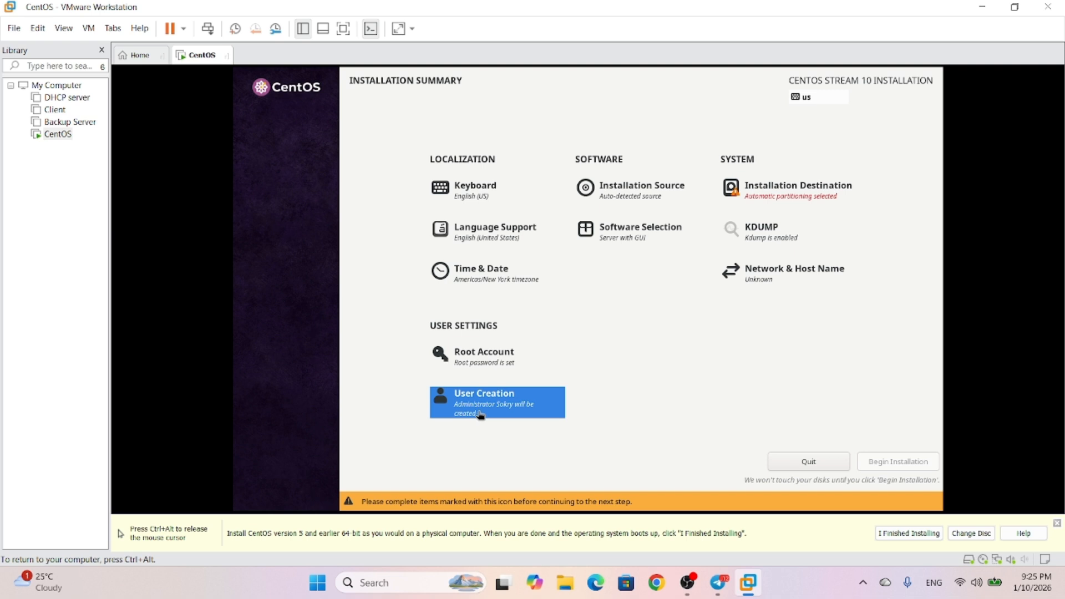
Choose the 20 GiB sda disk with Automatic storage configuration as the installation destination
left_click(762, 199)
left_click(310, 201)
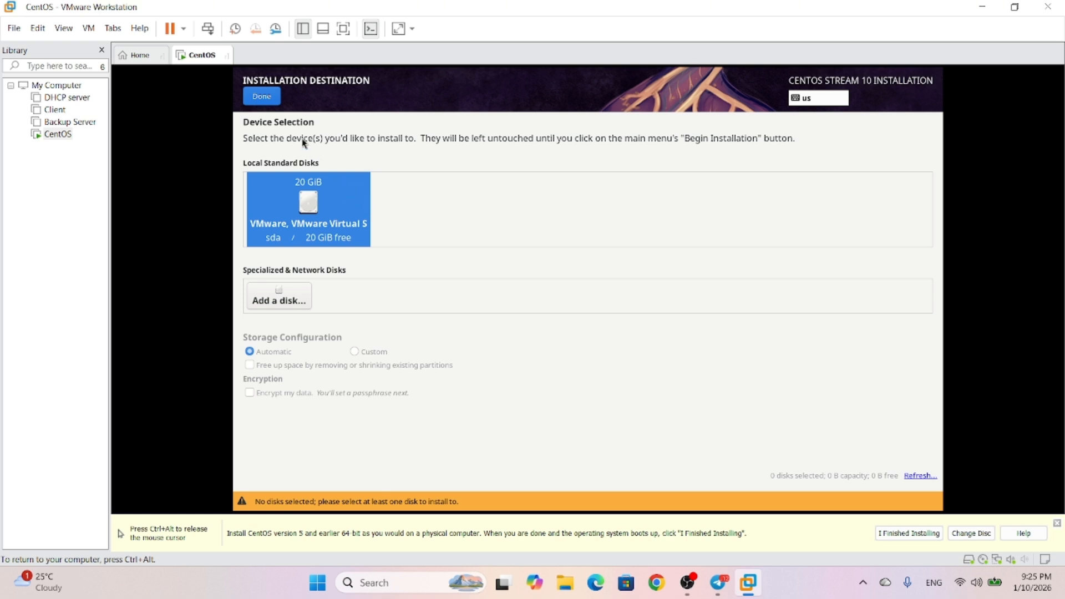
left_click(267, 96)
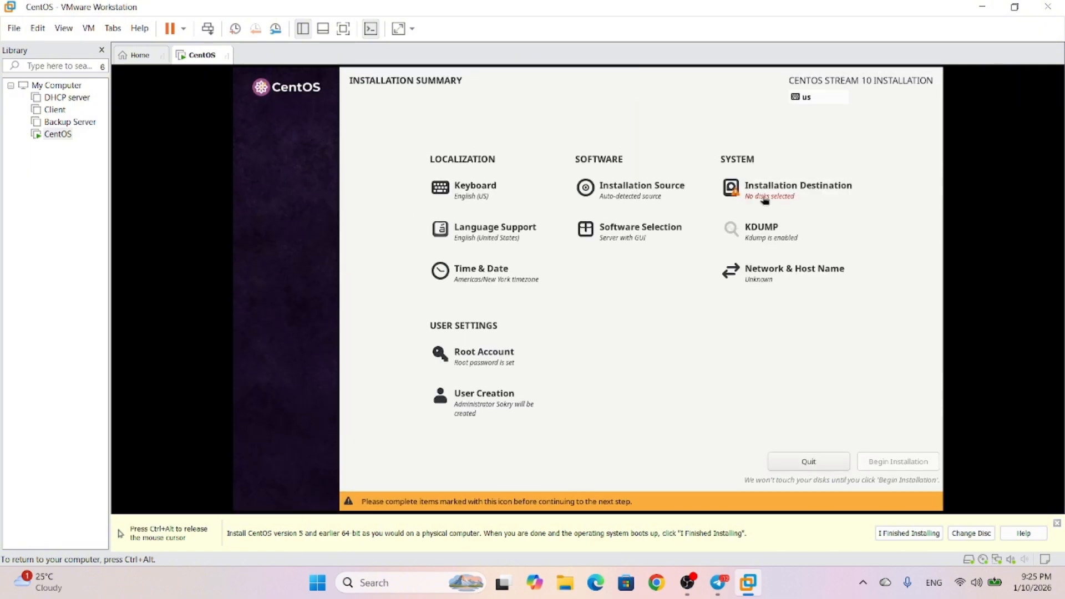
left_click(765, 200)
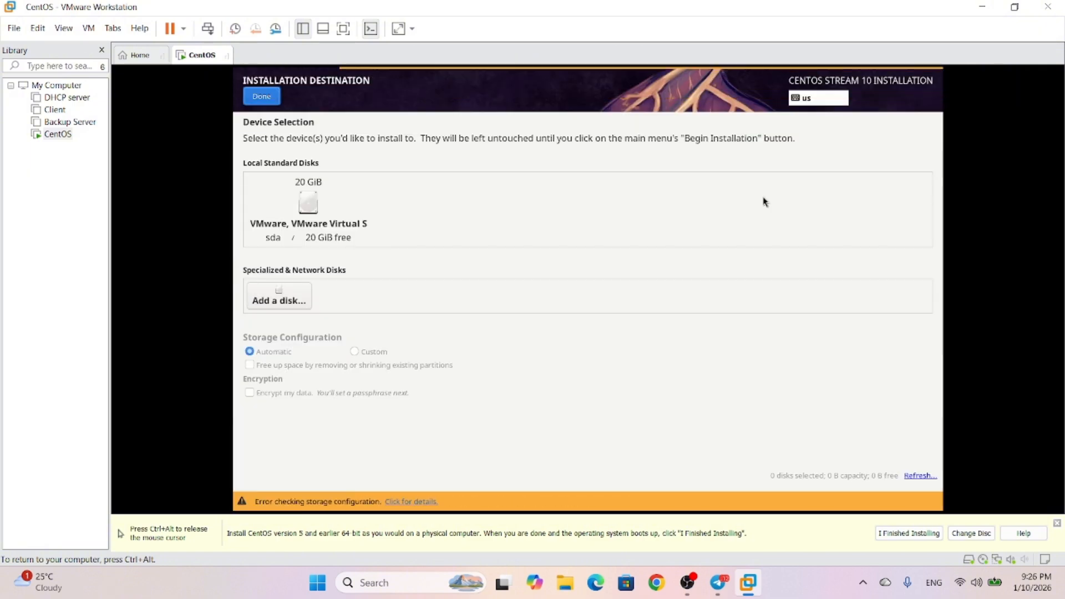
left_click(307, 206)
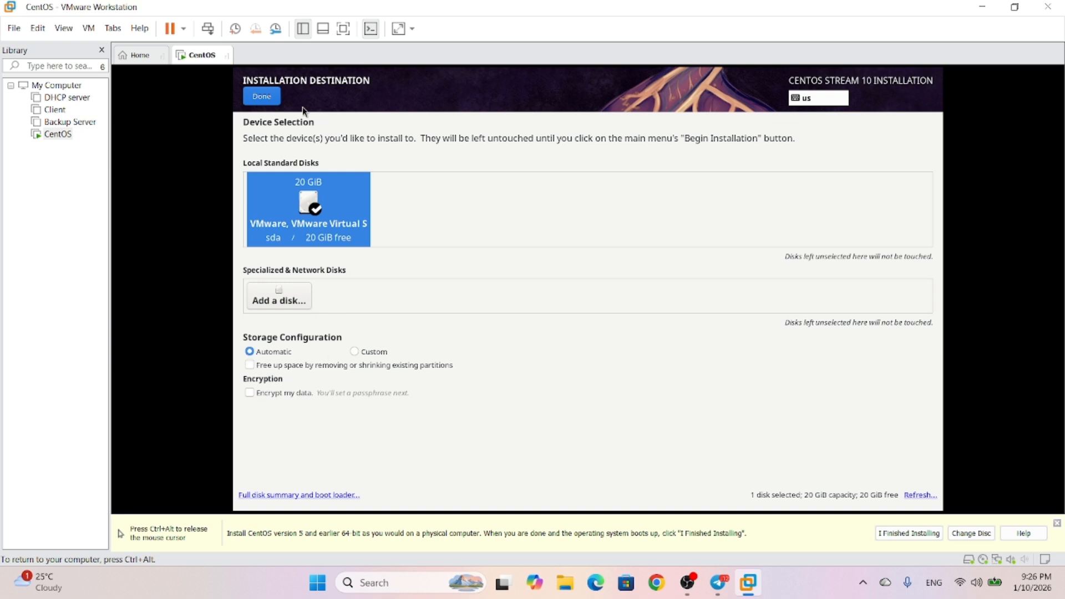
left_click(269, 96)
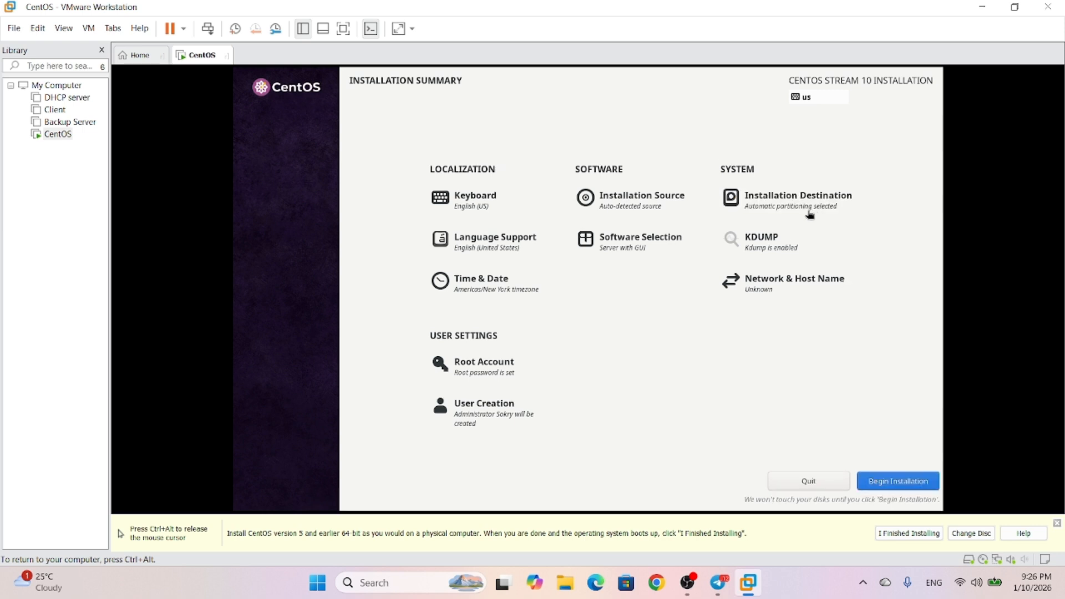
Switch the base environment from Server with GUI to Server, reviewing the add-ons list
left_click(609, 238)
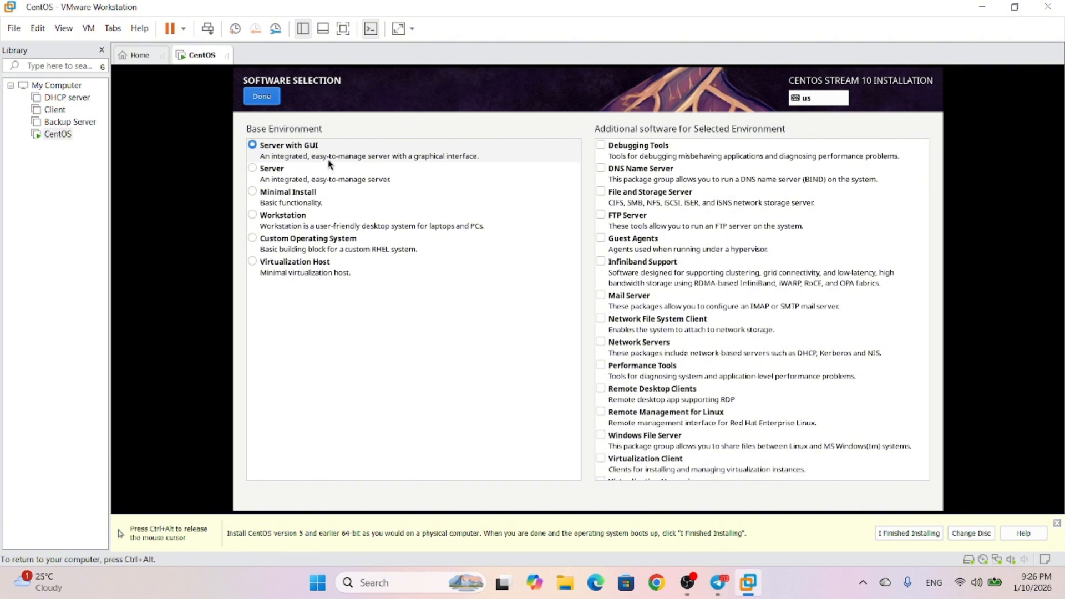
left_click(264, 174)
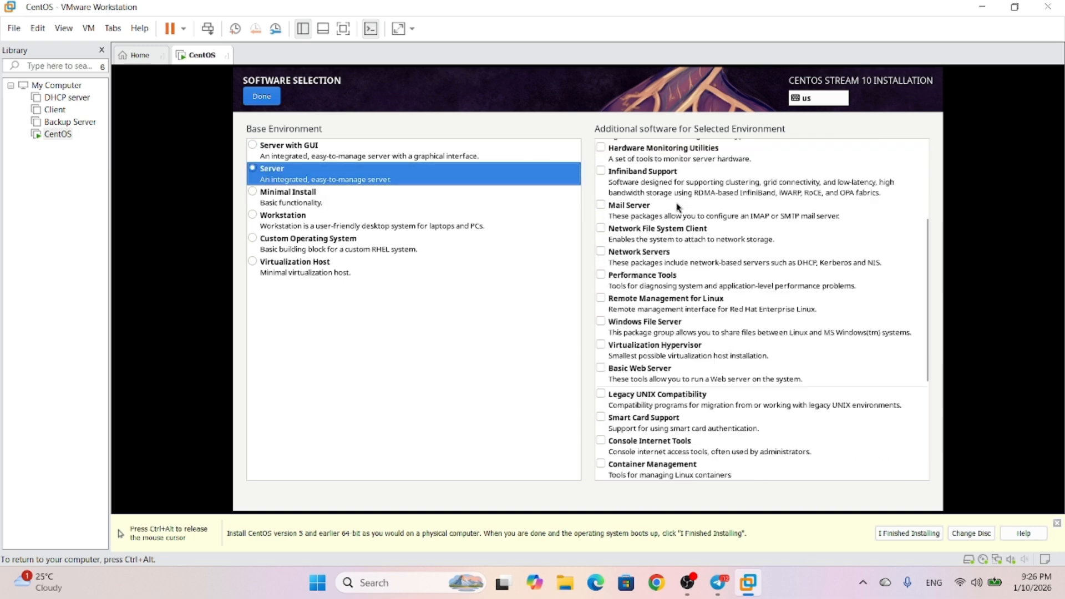
scroll(734, 314, "down", 10)
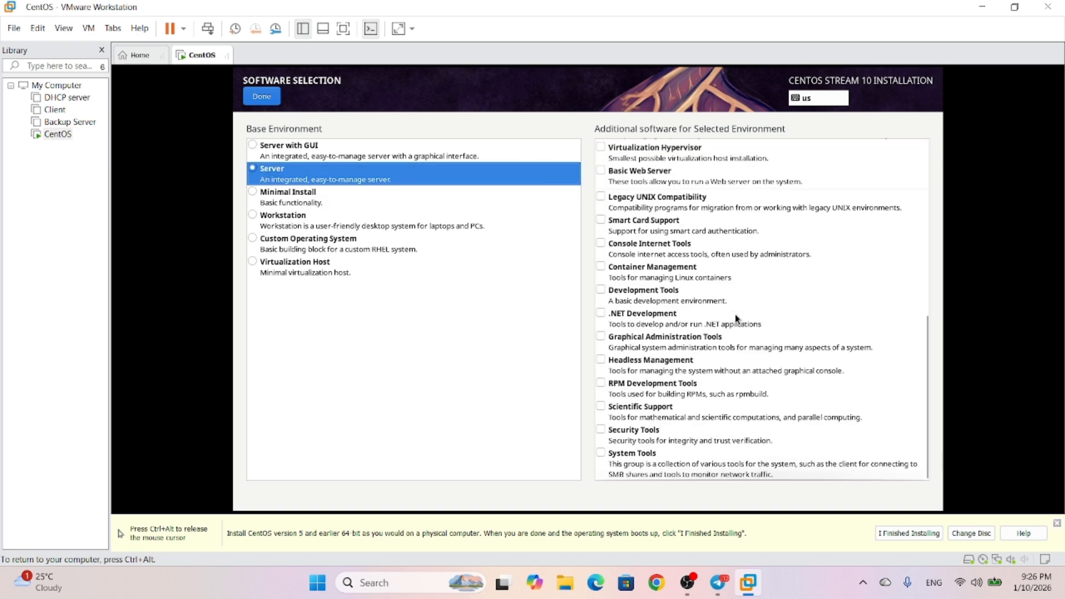
scroll(735, 314, "up", 10)
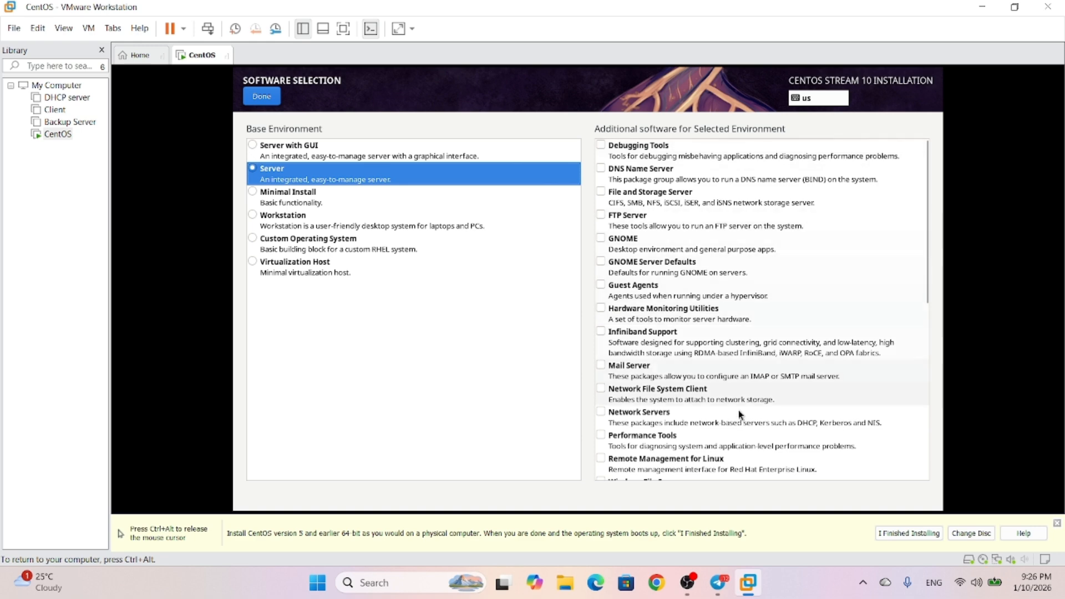
scroll(738, 412, "down", 10)
left_click(261, 88)
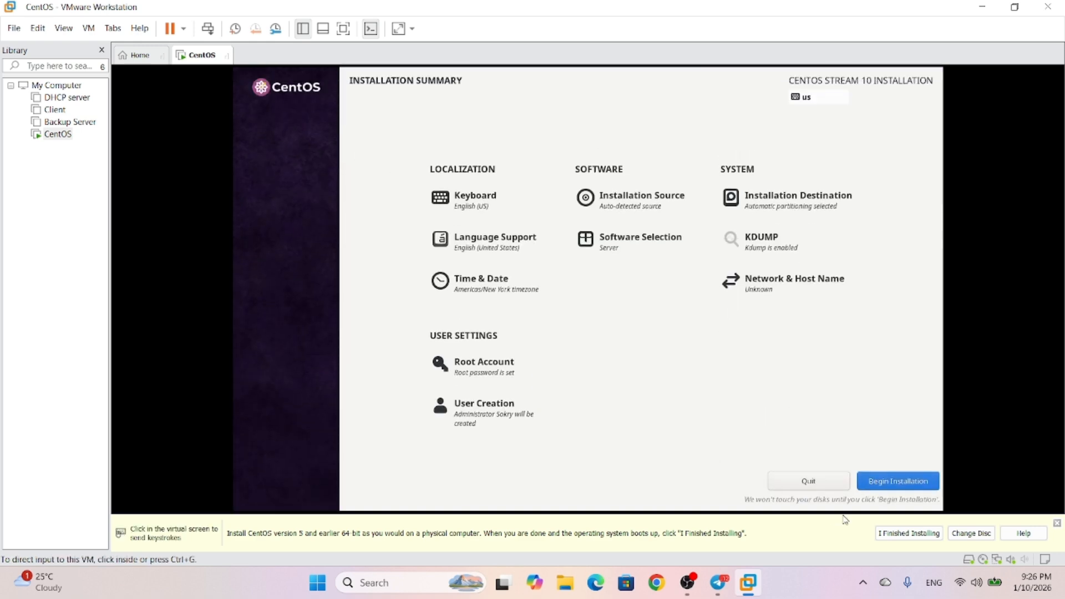
Begin the CentOS Stream 10 installation and reboot the system once it completes
left_click(880, 482)
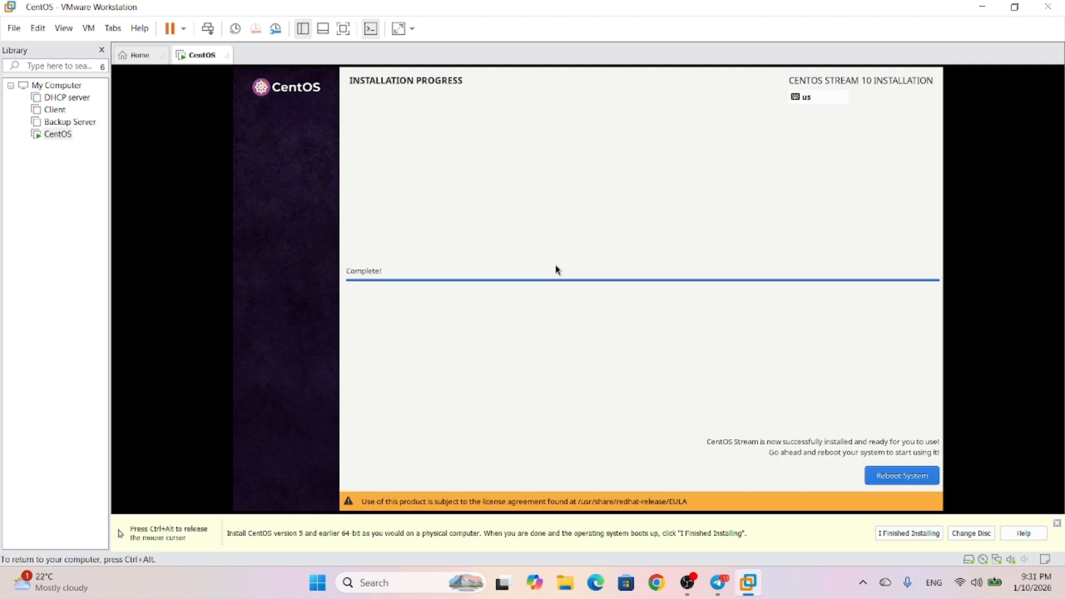
left_click(897, 480)
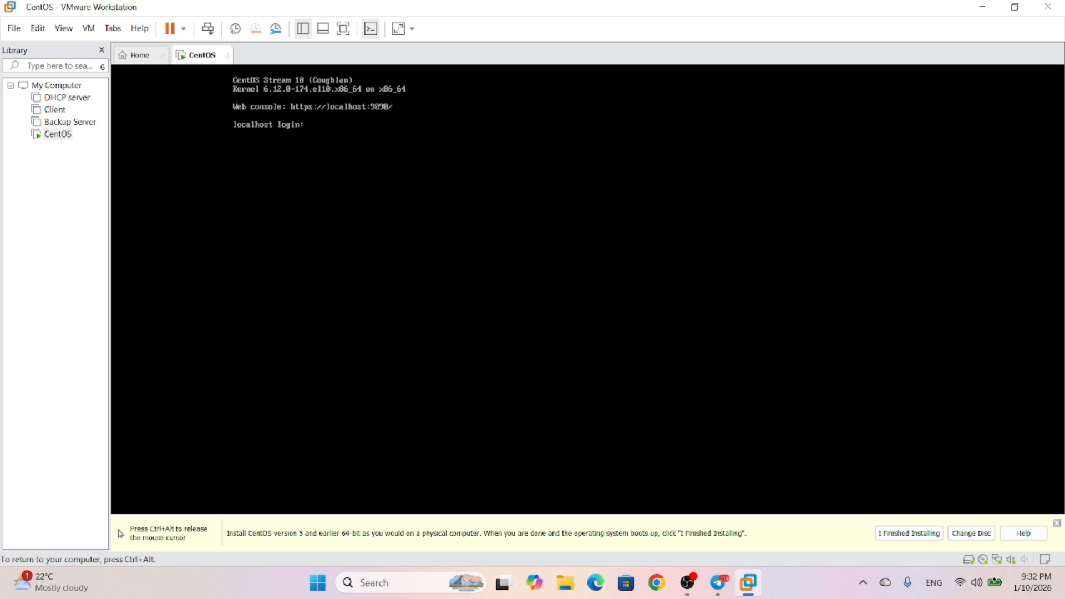
Release mouse and keyboard from the CentOS VM with Ctrl+Alt
key("ctrl+alt")
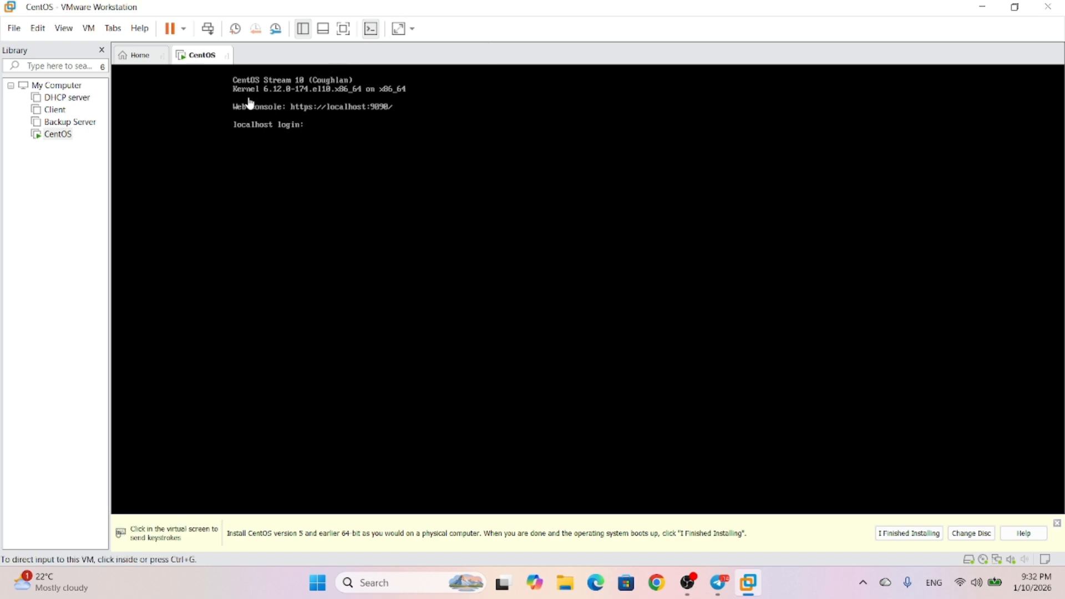